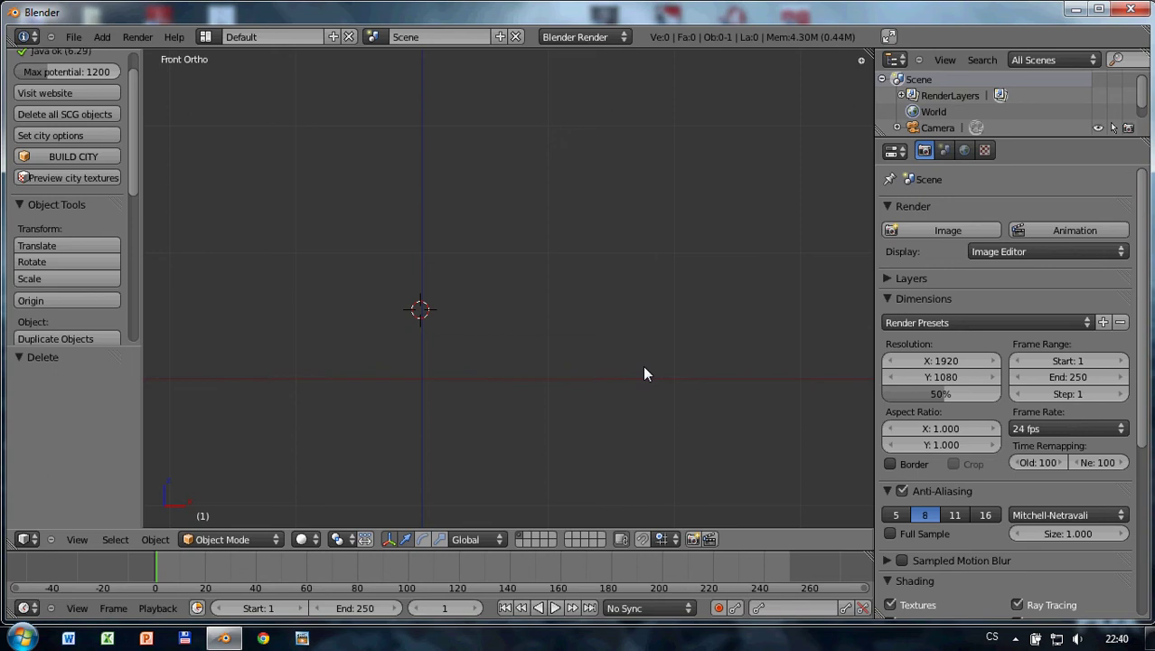
- Bring up the Add menu showing the Mesh primitives
key(shift+a)
mouse_move(590, 244)
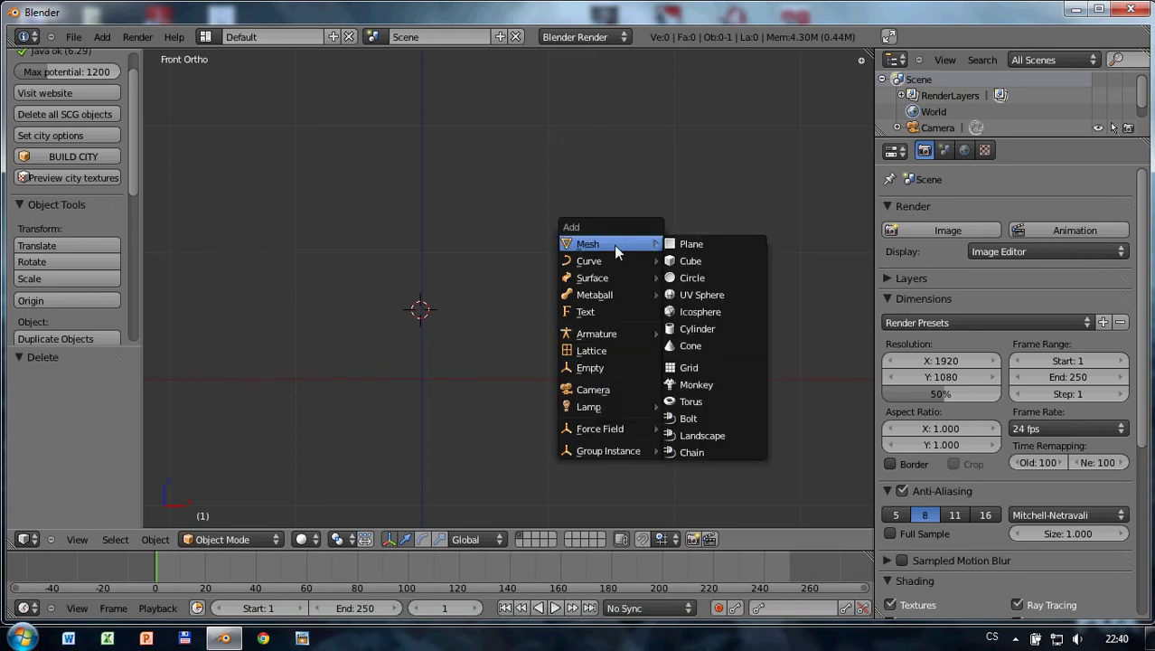
- Add a plane and rotate it 90° about X so it stands upright facing front
click(683, 246)
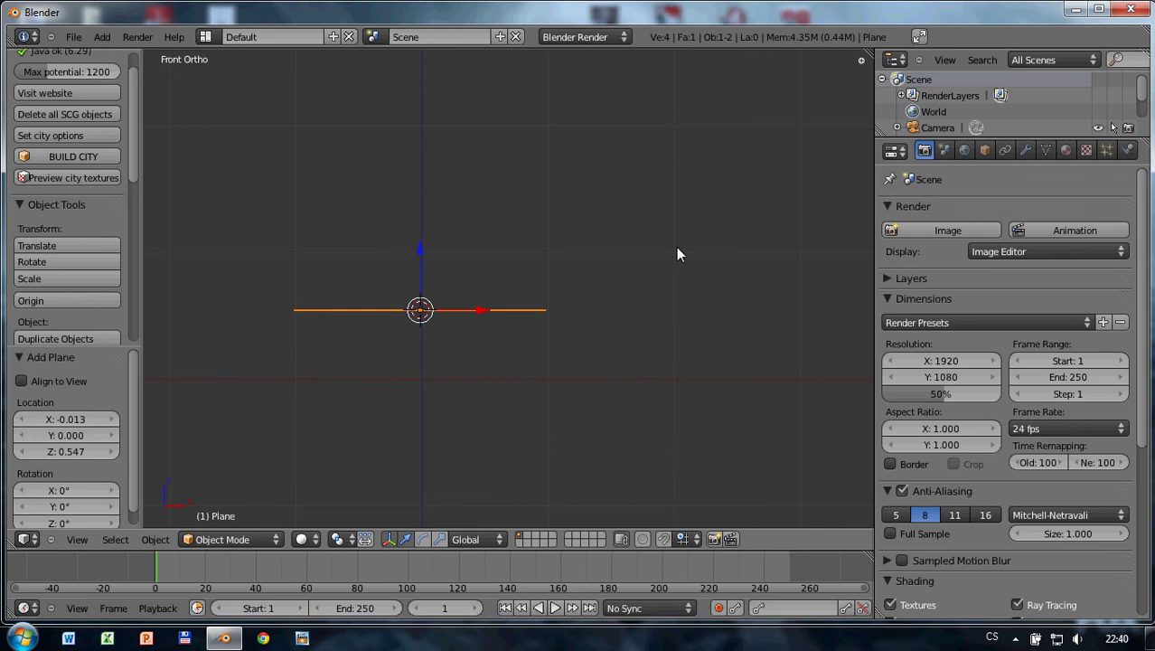
key(r)
text(x)
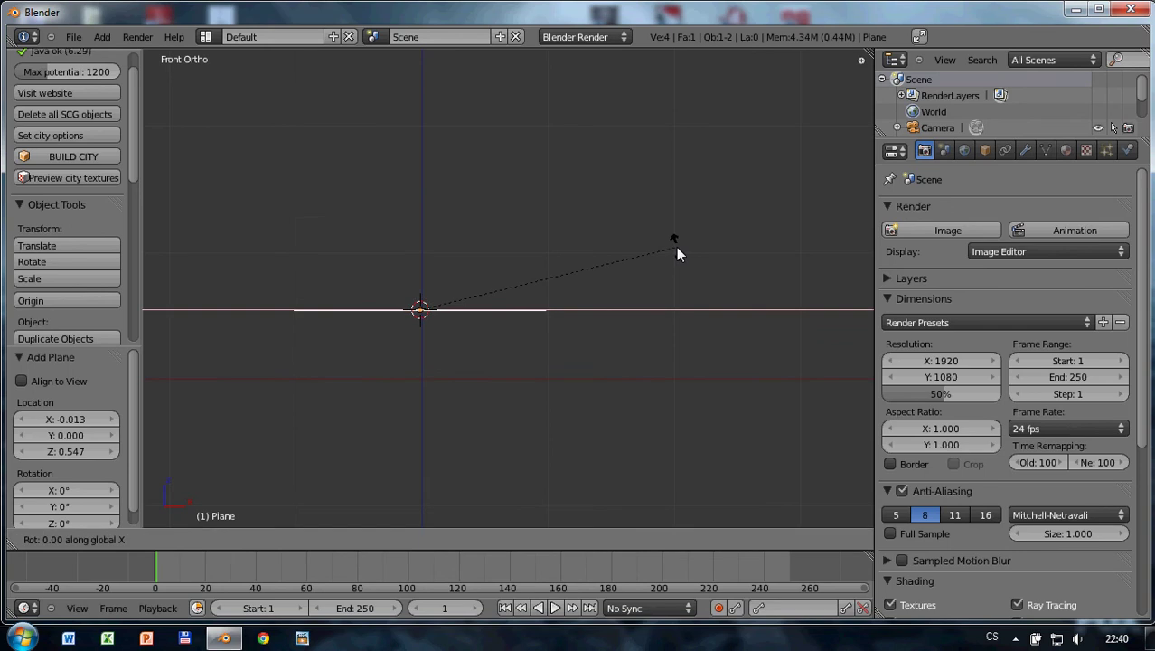
text(90)
key(Return)
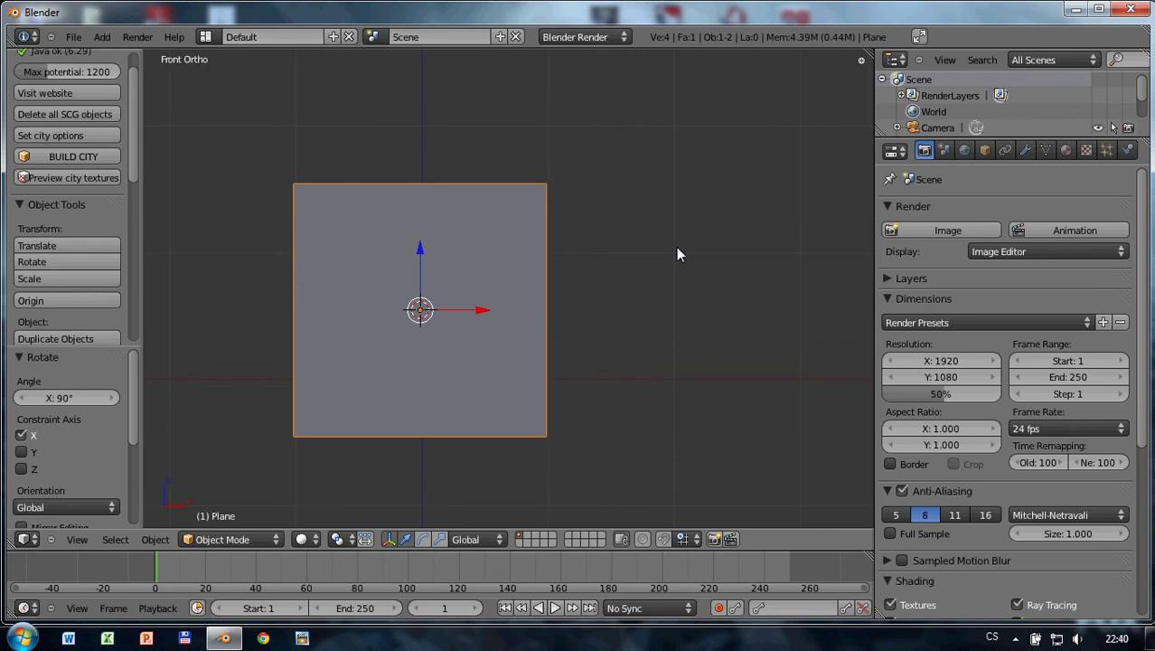
- In Edit Mode, stretch the plane 1.259 times wider along the X axis
key(Tab)
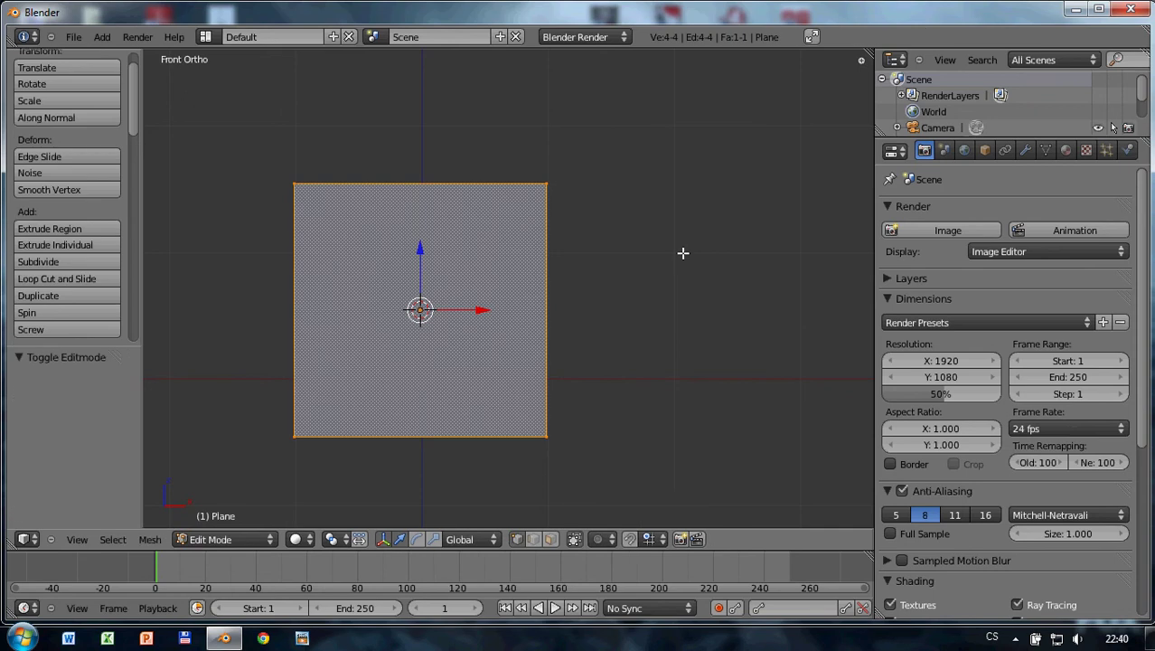
key(s)
key(x)
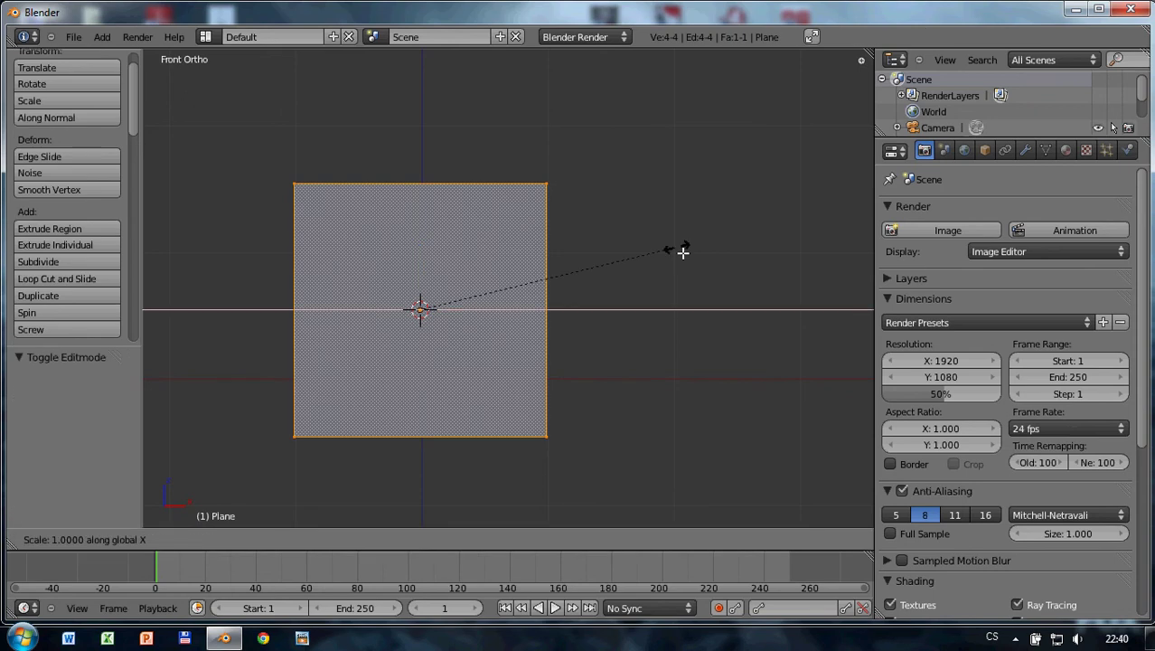
click(754, 254)
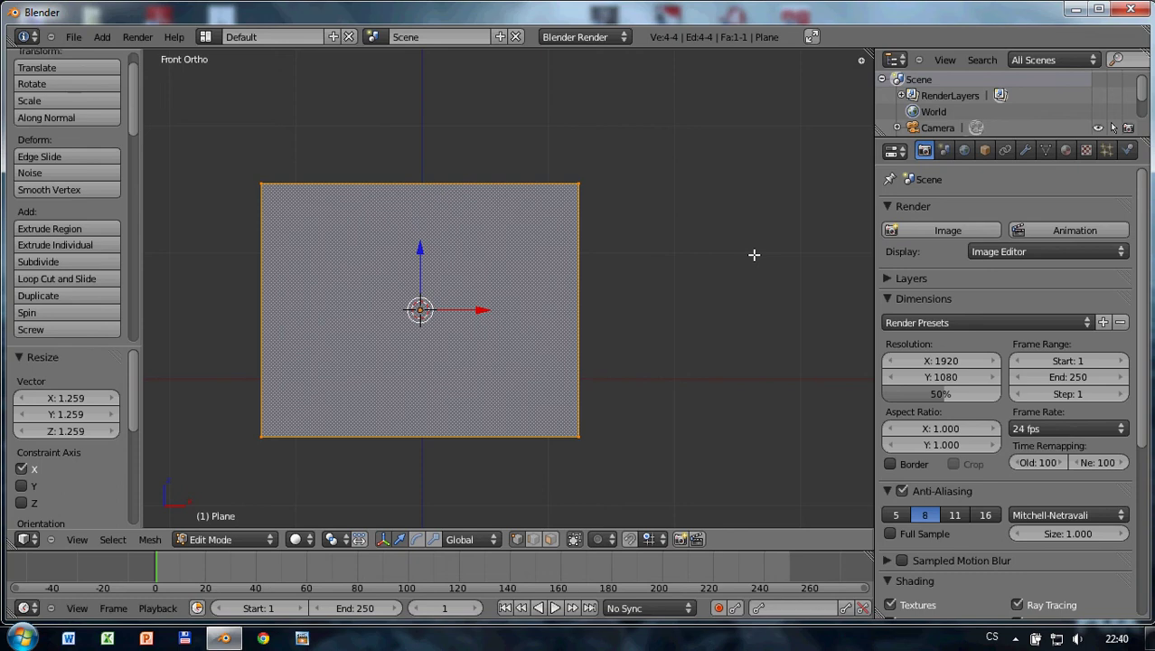
- Subdivide the plane three times into an 8×8 grid of 64 faces, then deselect all
key(w)
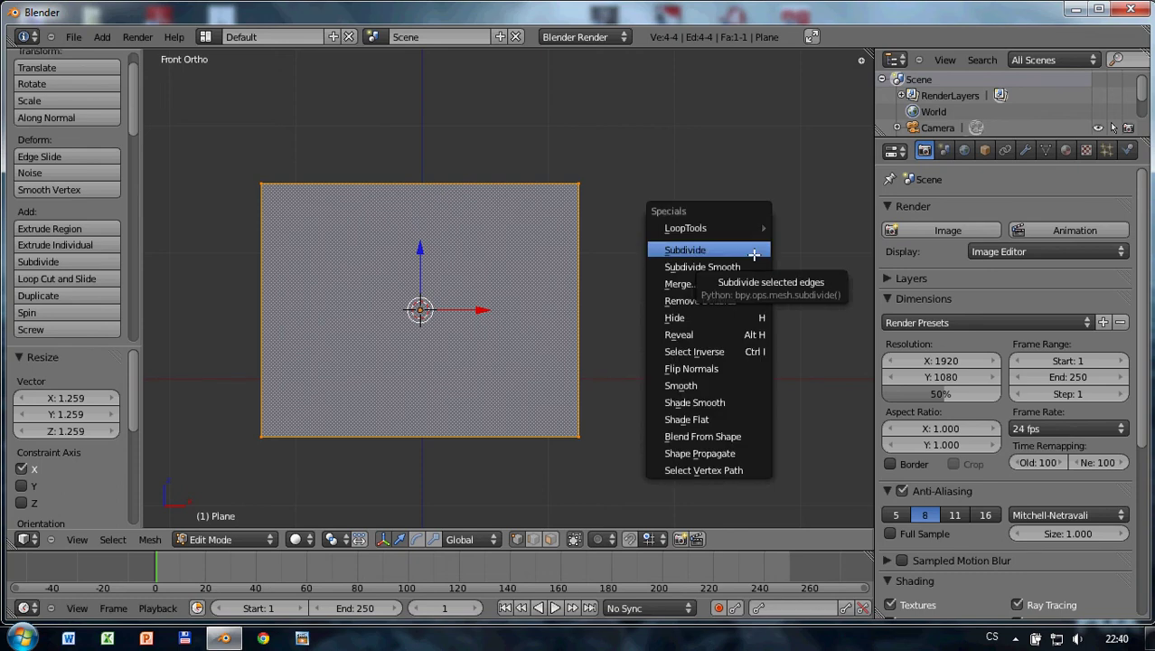
click(754, 254)
key(w)
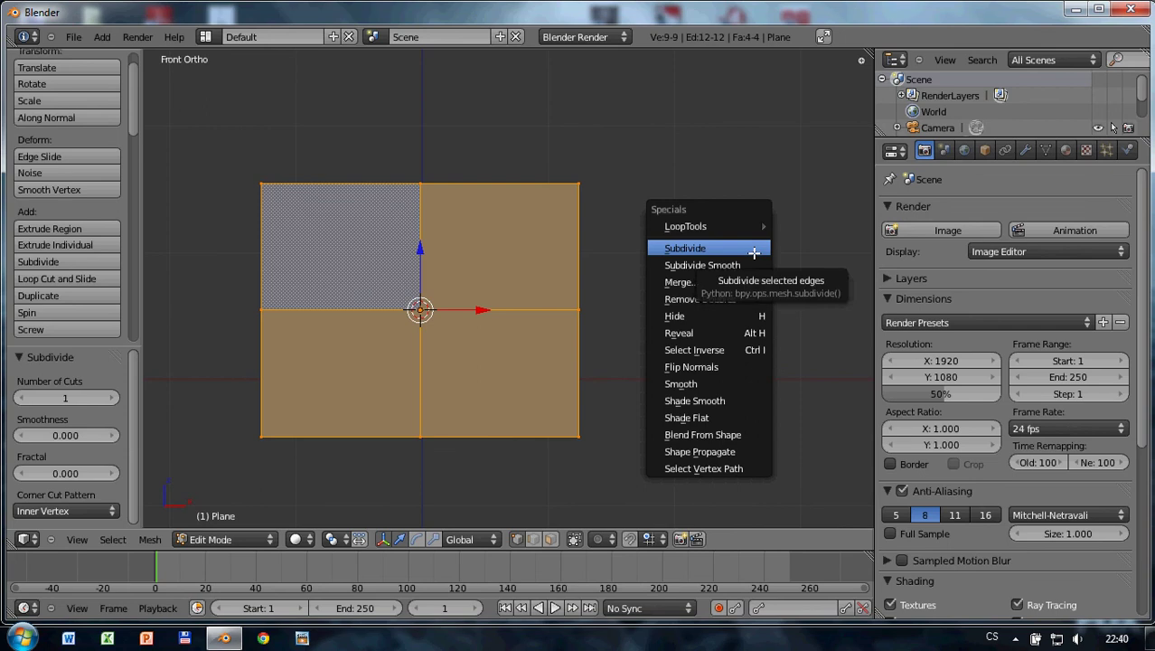
click(755, 254)
key(w)
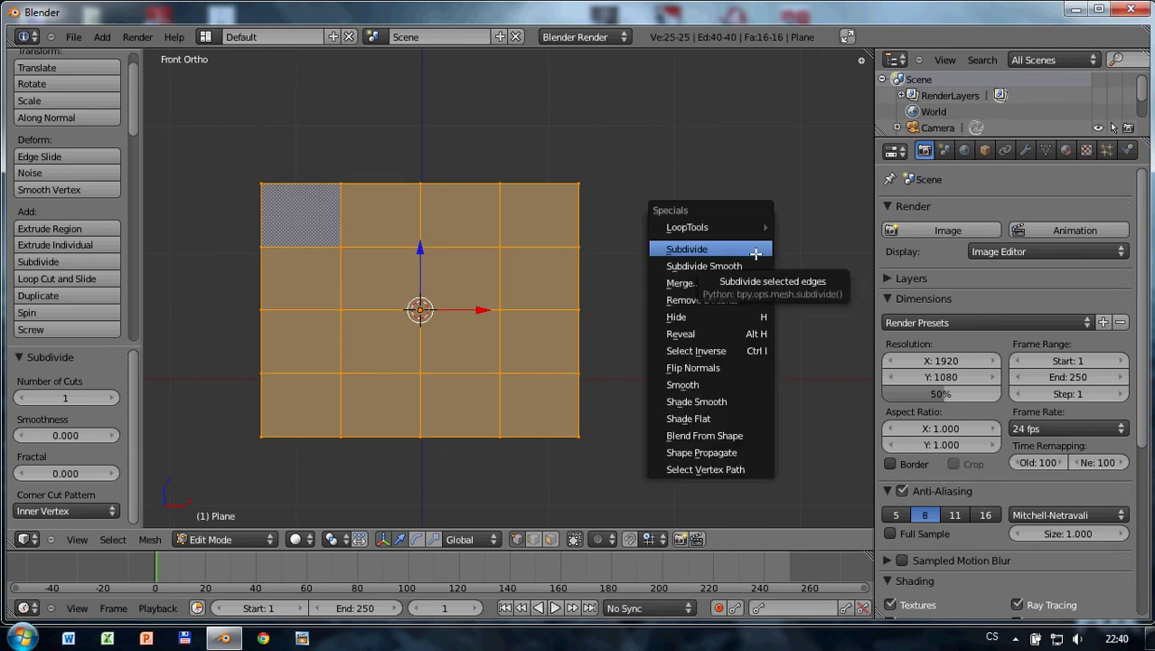
click(755, 253)
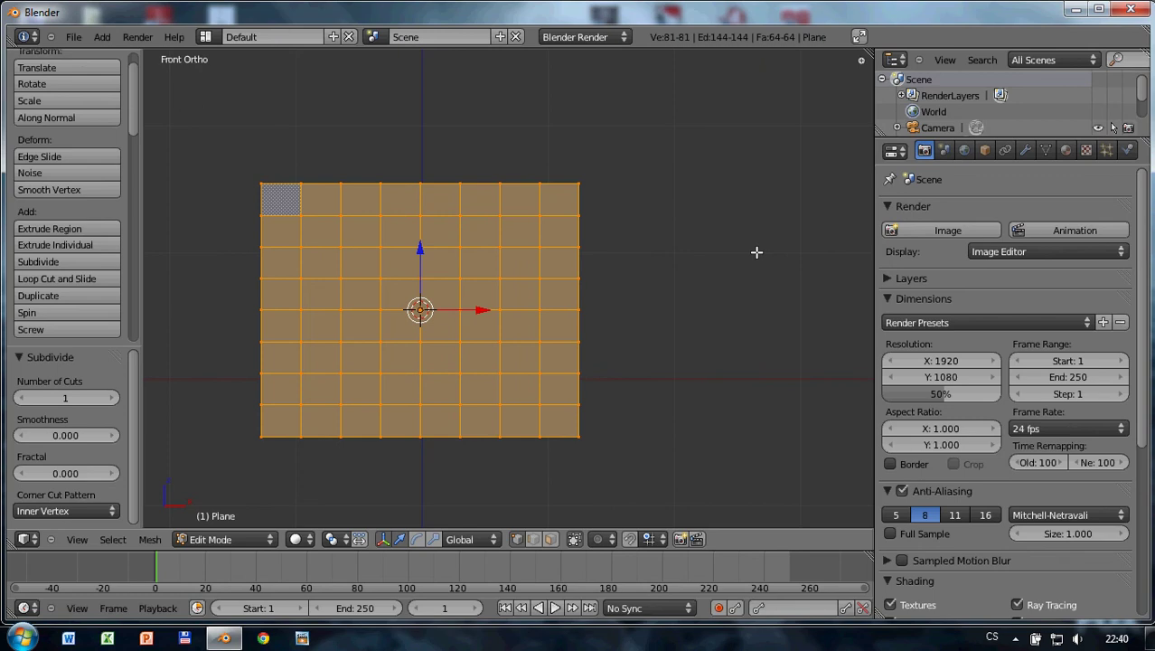
key(a)
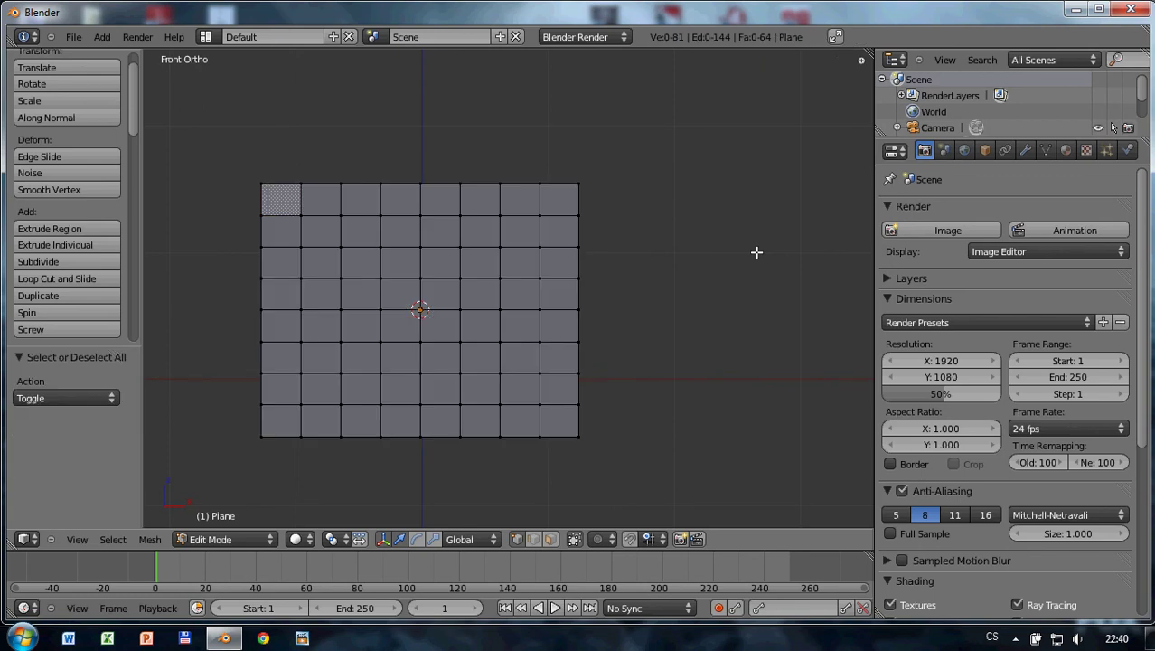
- Select alternate right-edge vertices and pull them inward along X to form a zigzag
key(c)
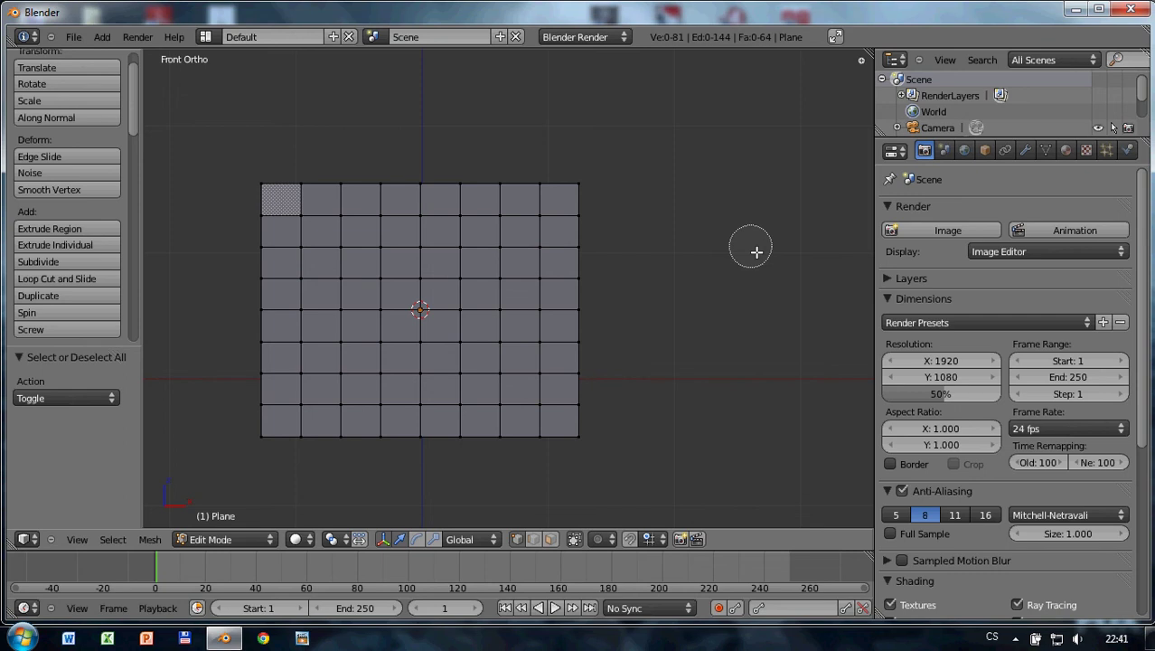
click(559, 214)
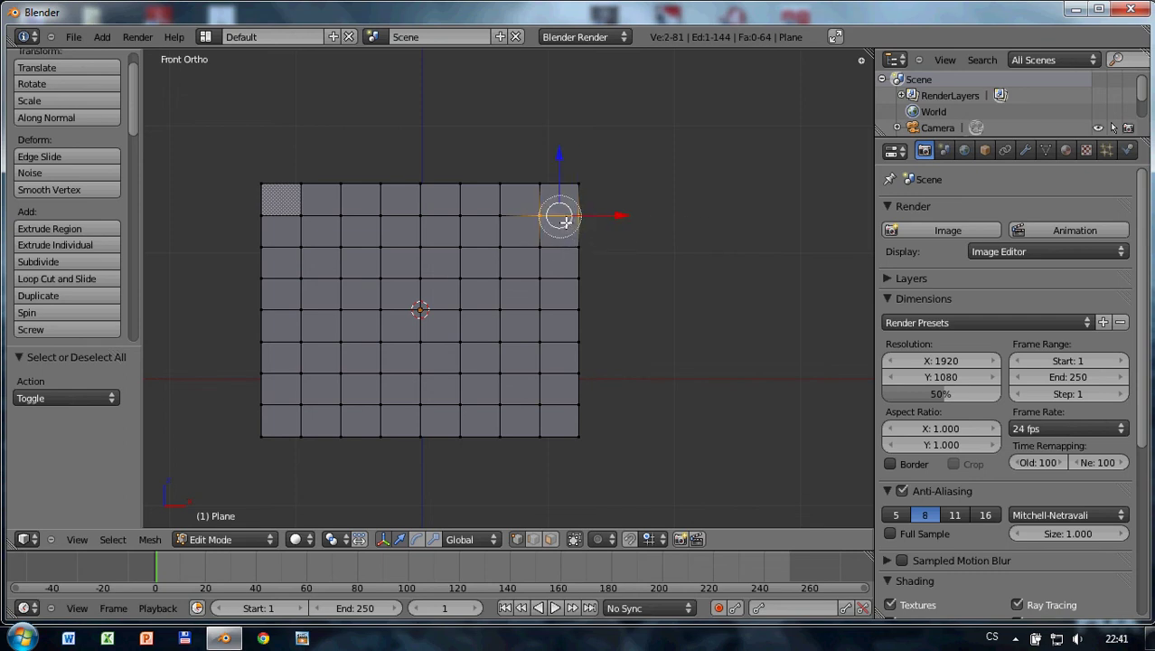
click(557, 283)
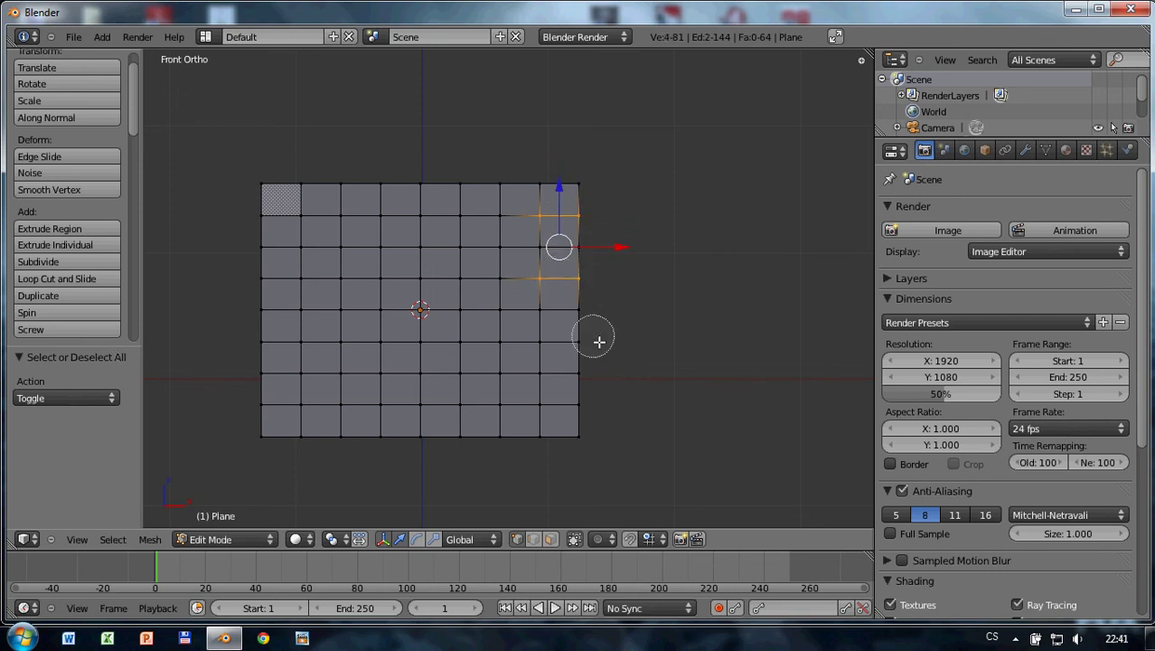
click(561, 341)
click(579, 408)
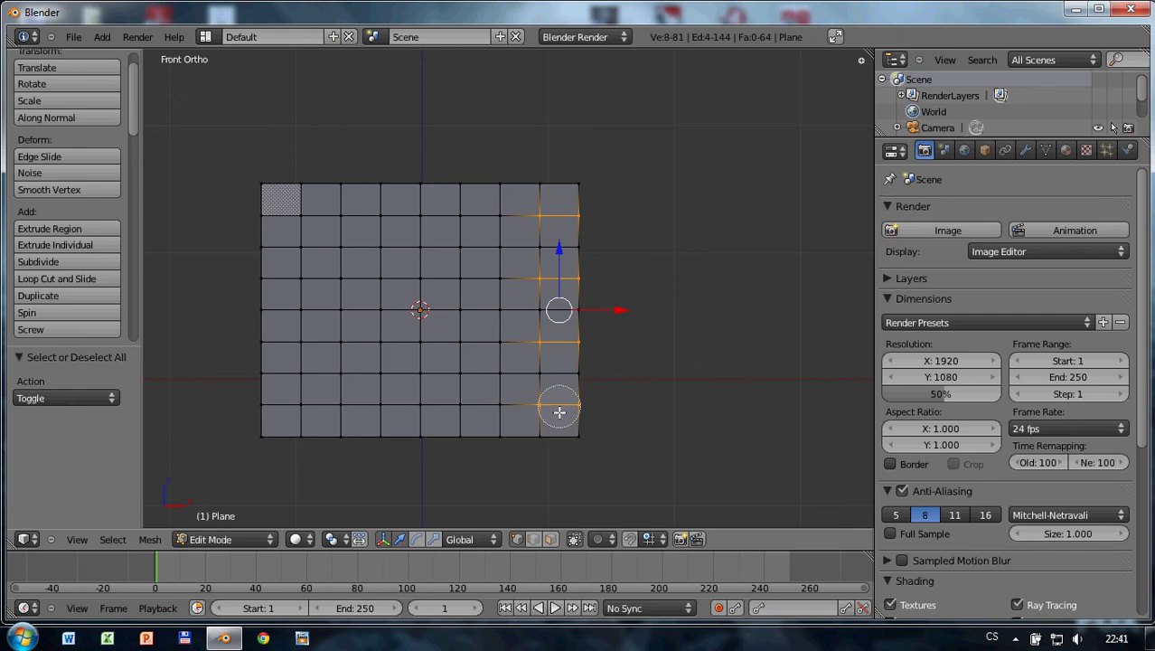
right_click(687, 395)
key(g)
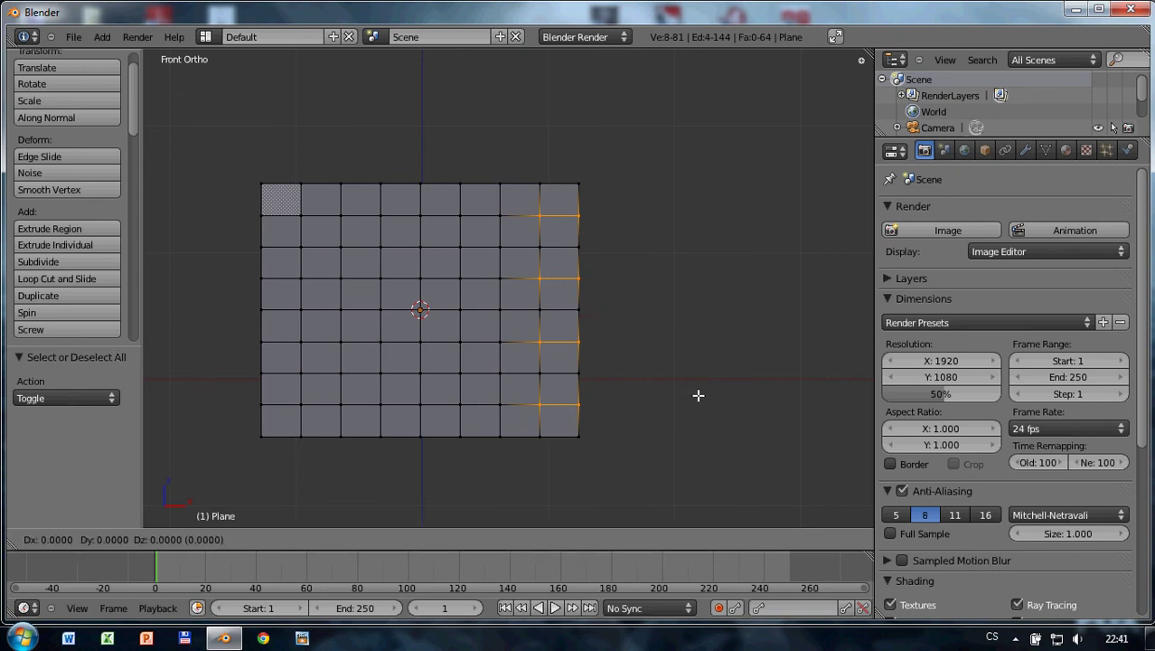
key(x)
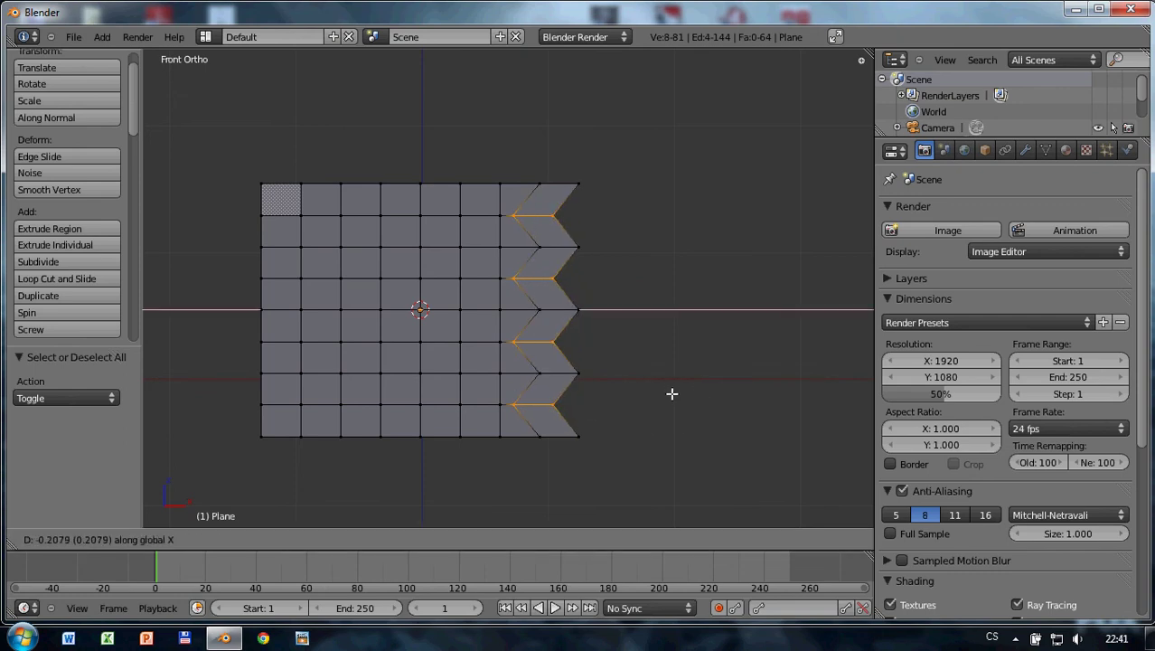
click(671, 394)
- Select the zigzag notch vertices and shift them 0.148 units left along X
key(a)
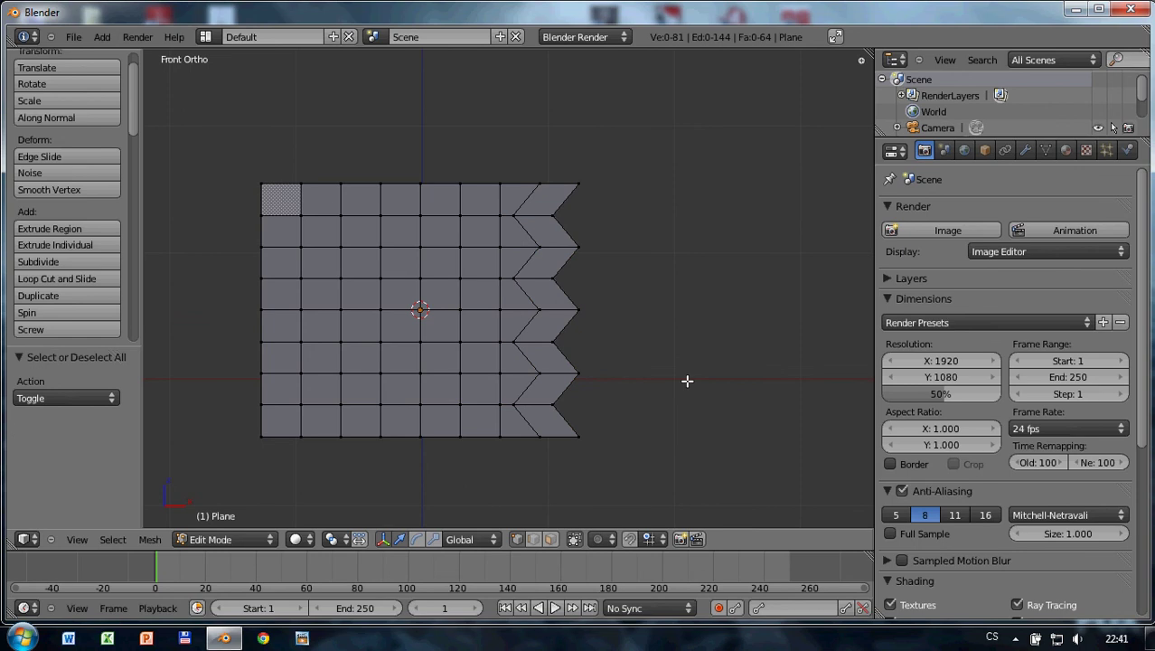
key(c)
click(552, 404)
click(564, 348)
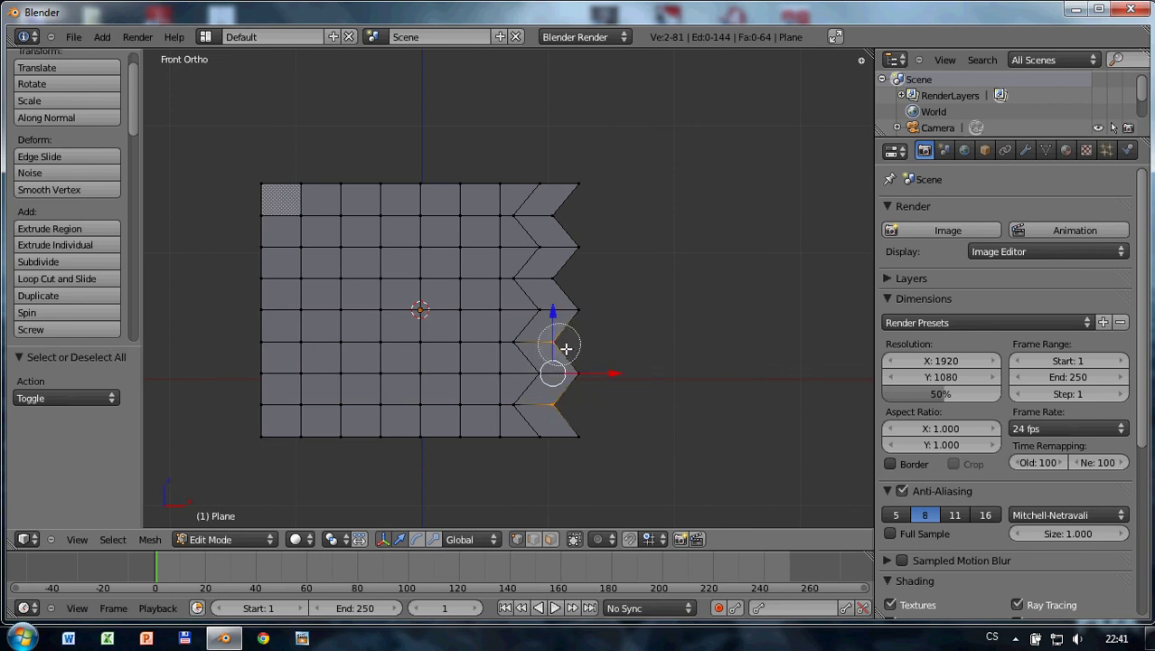
click(562, 276)
click(560, 216)
right_click(690, 259)
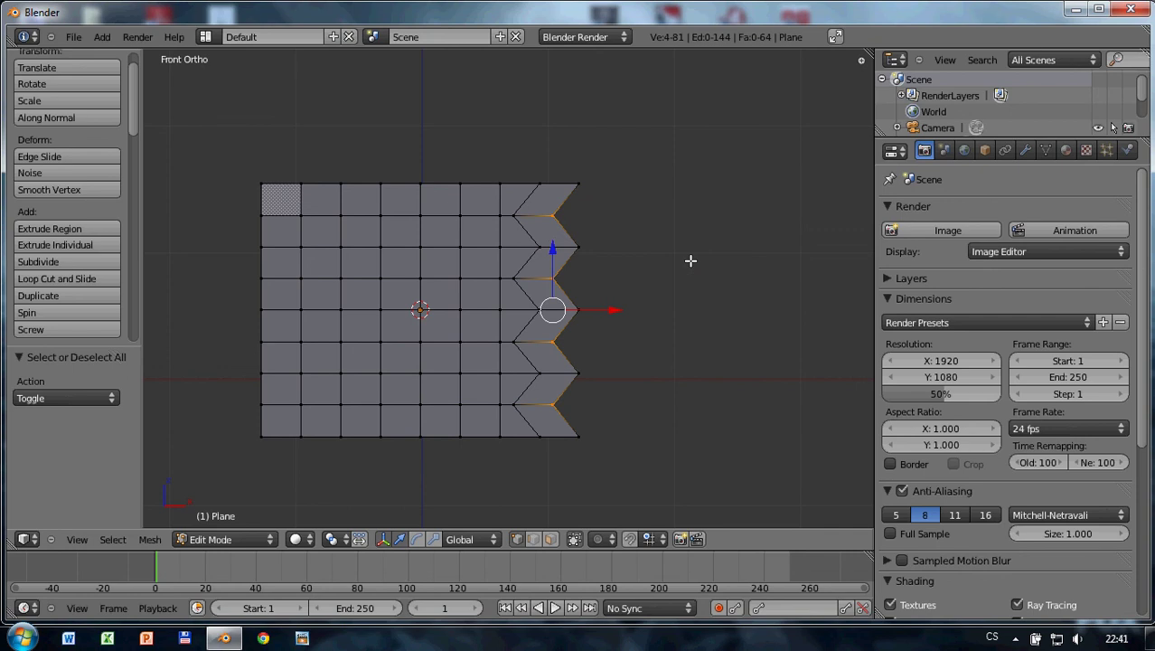
key(g)
key(x)
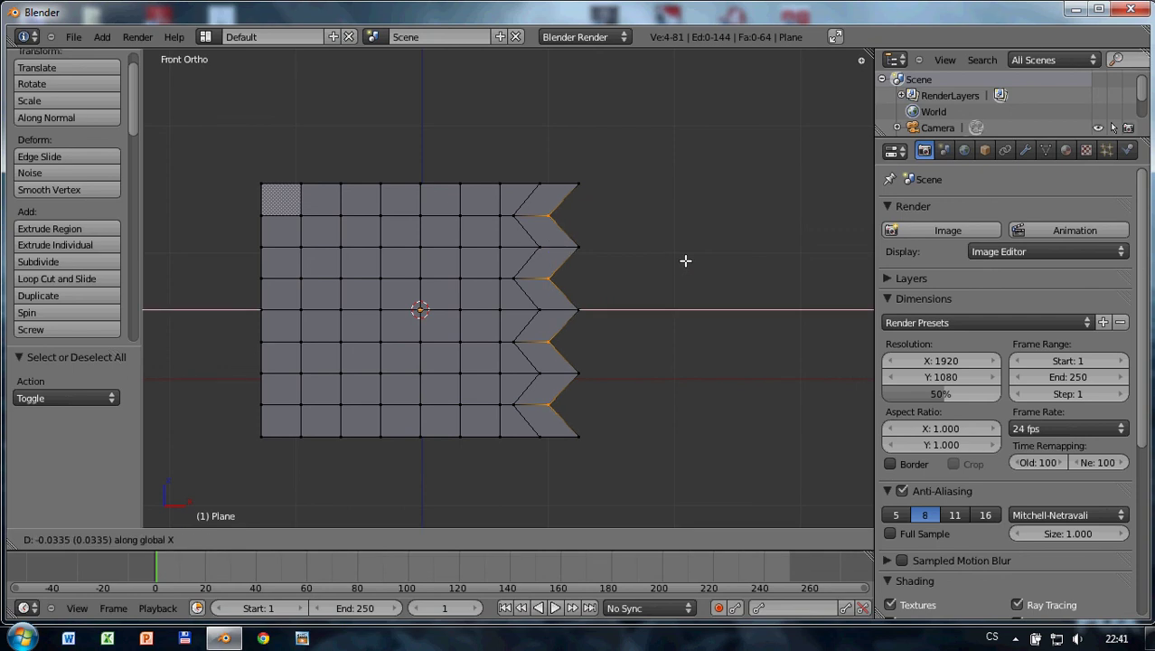
click(672, 259)
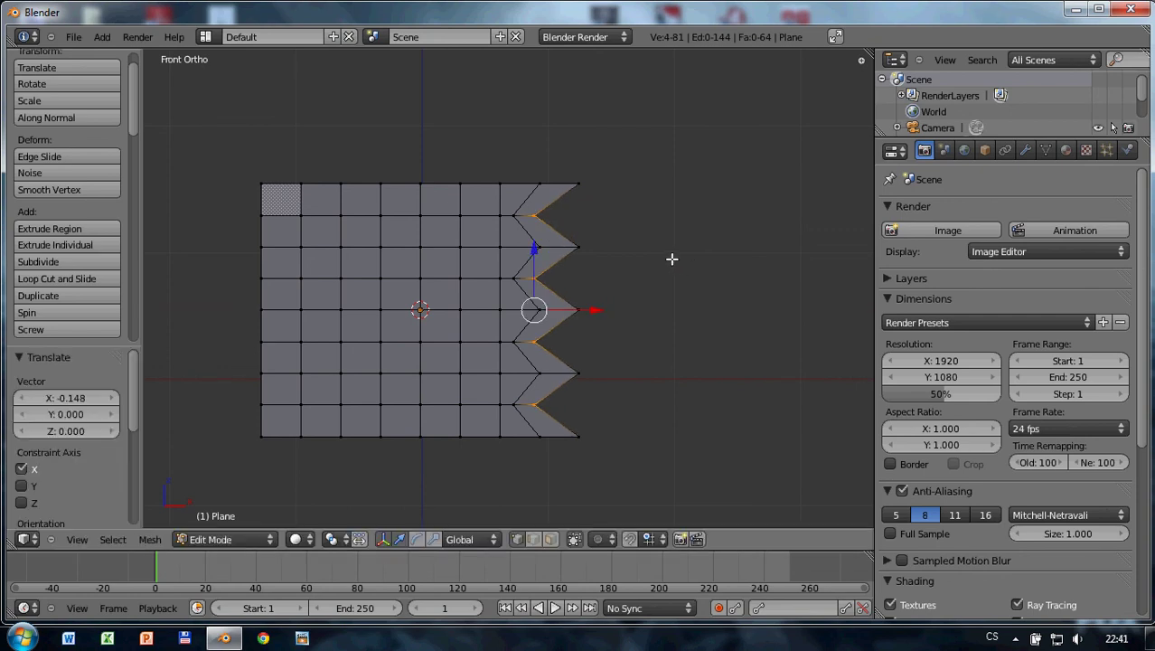
- Give the plane cloth physics with the Cotton preset, then return to Edit Mode
key(Tab)
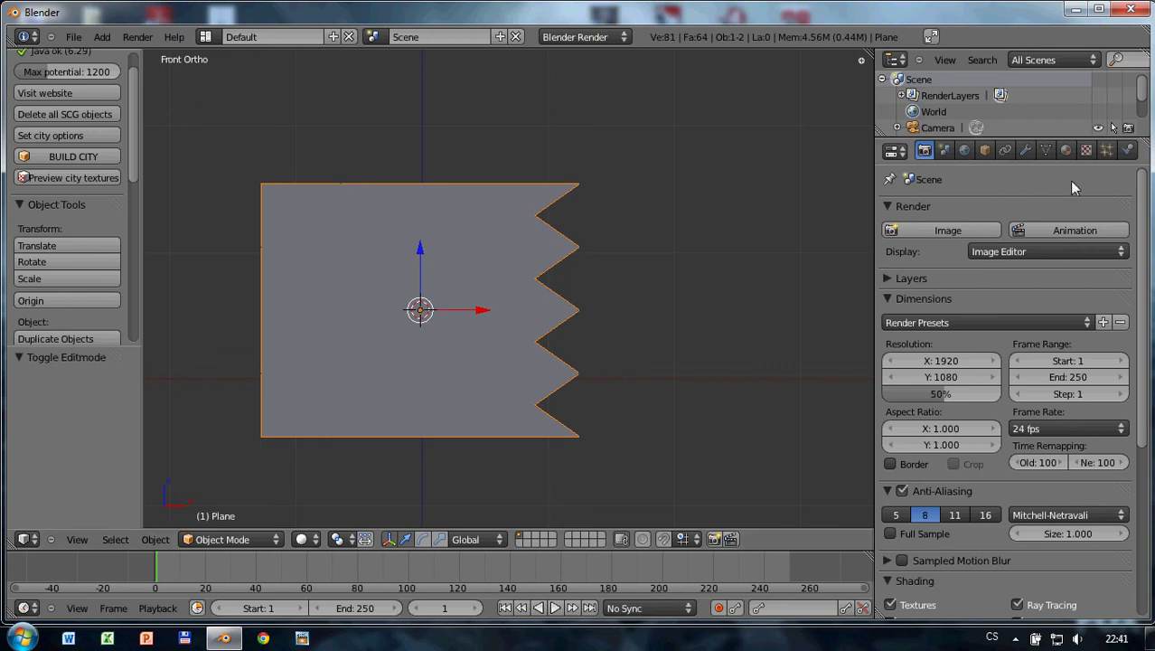
click(1129, 152)
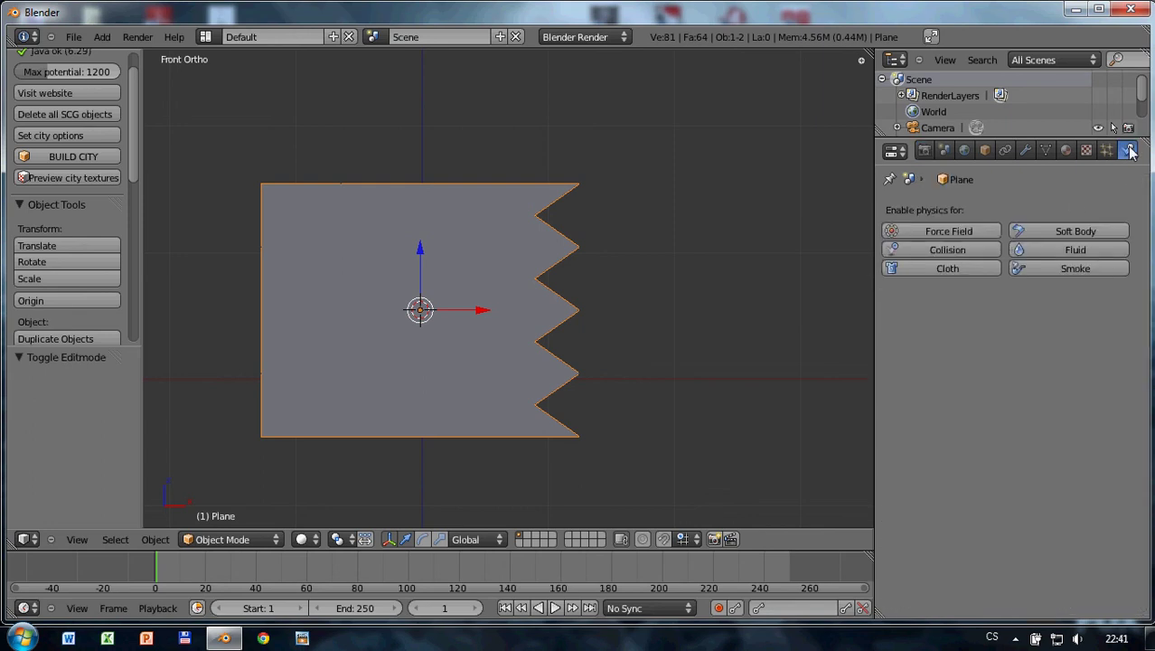
click(940, 271)
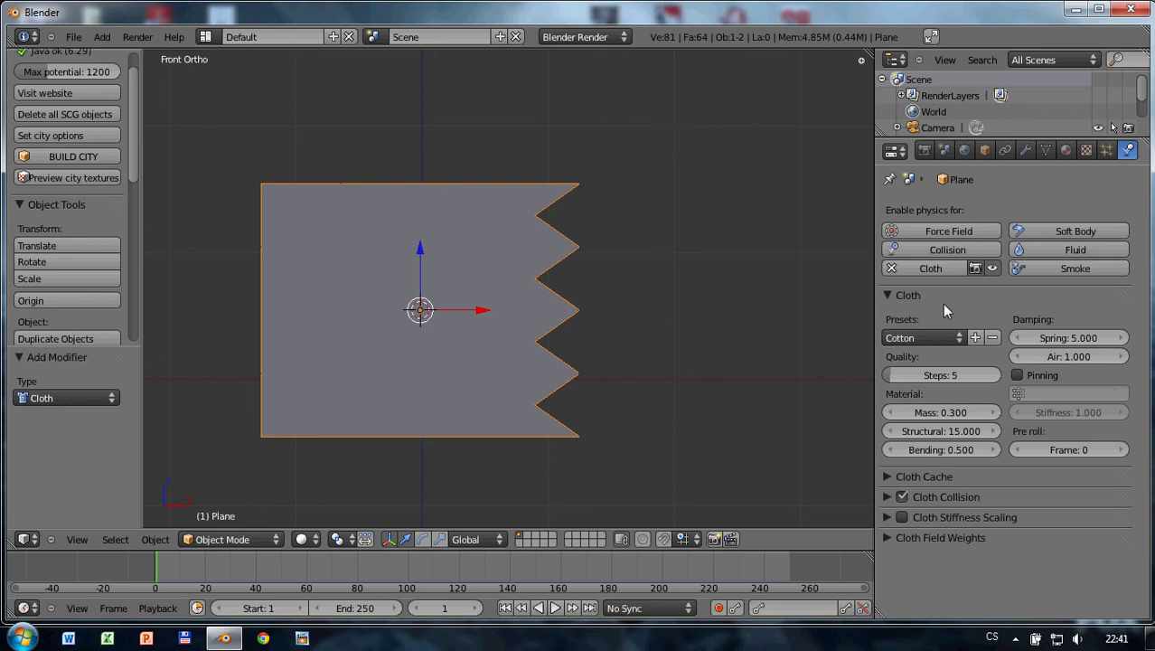
click(938, 335)
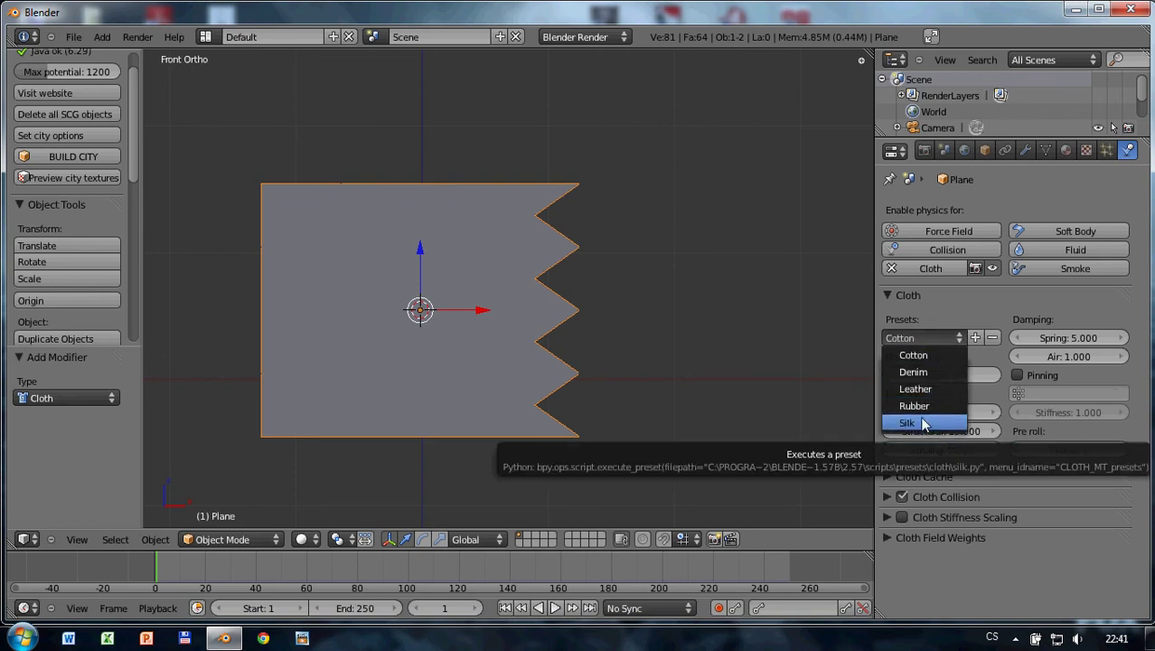
click(921, 357)
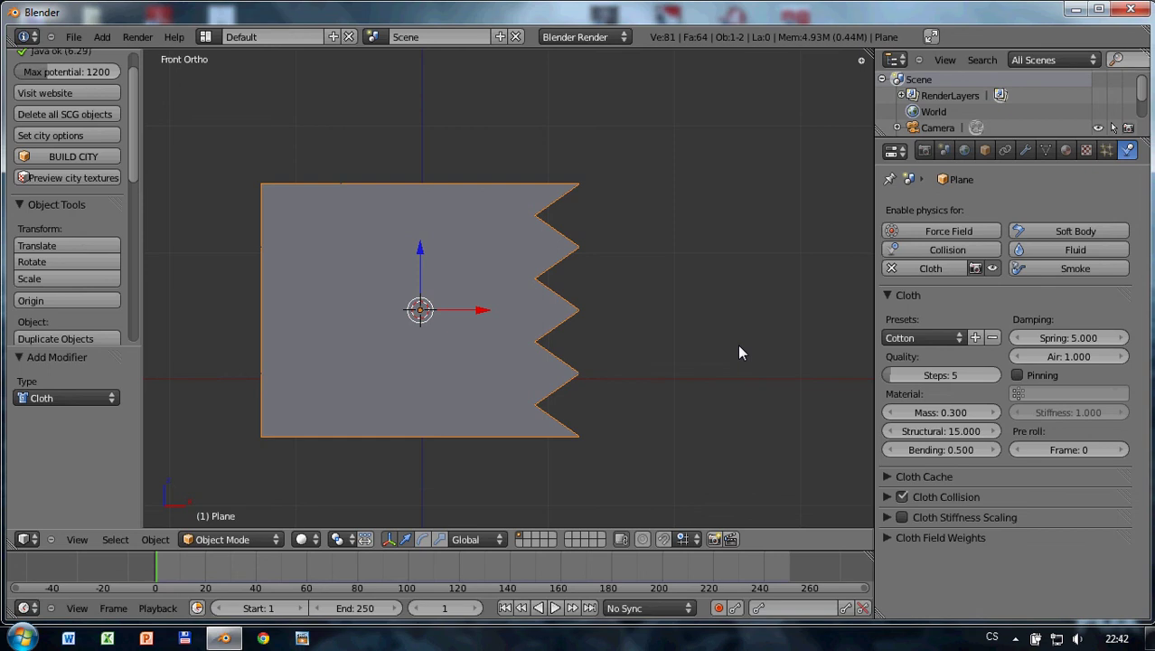
key(Tab)
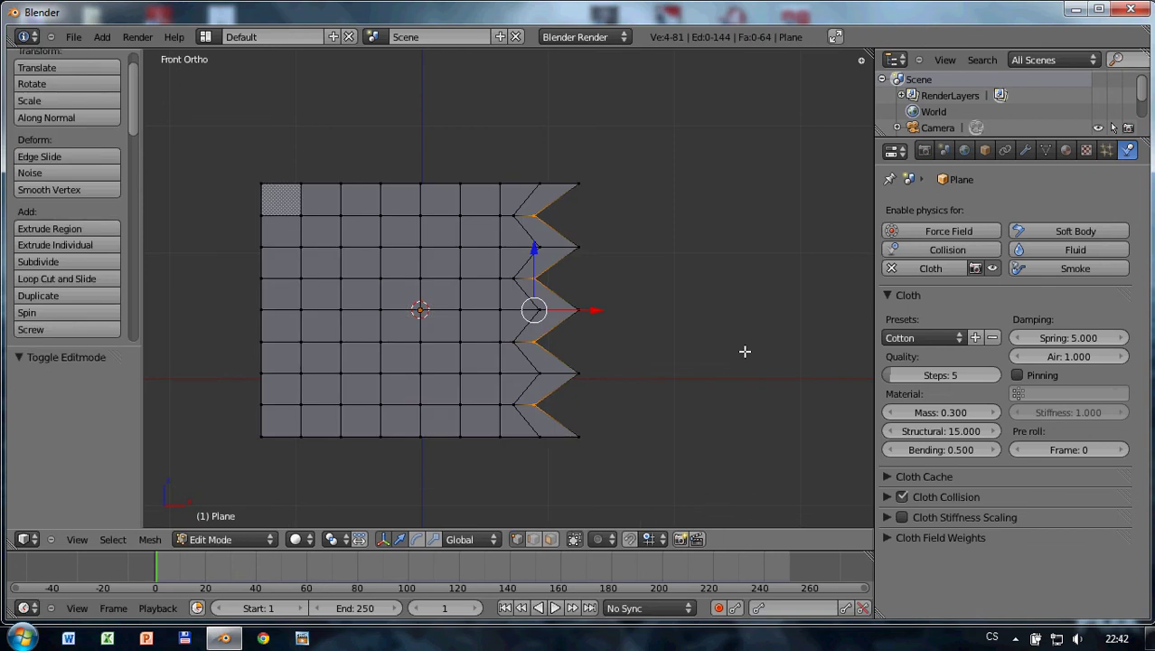
- Select all the plane's vertices and create a new vertex group called Group
key(a)
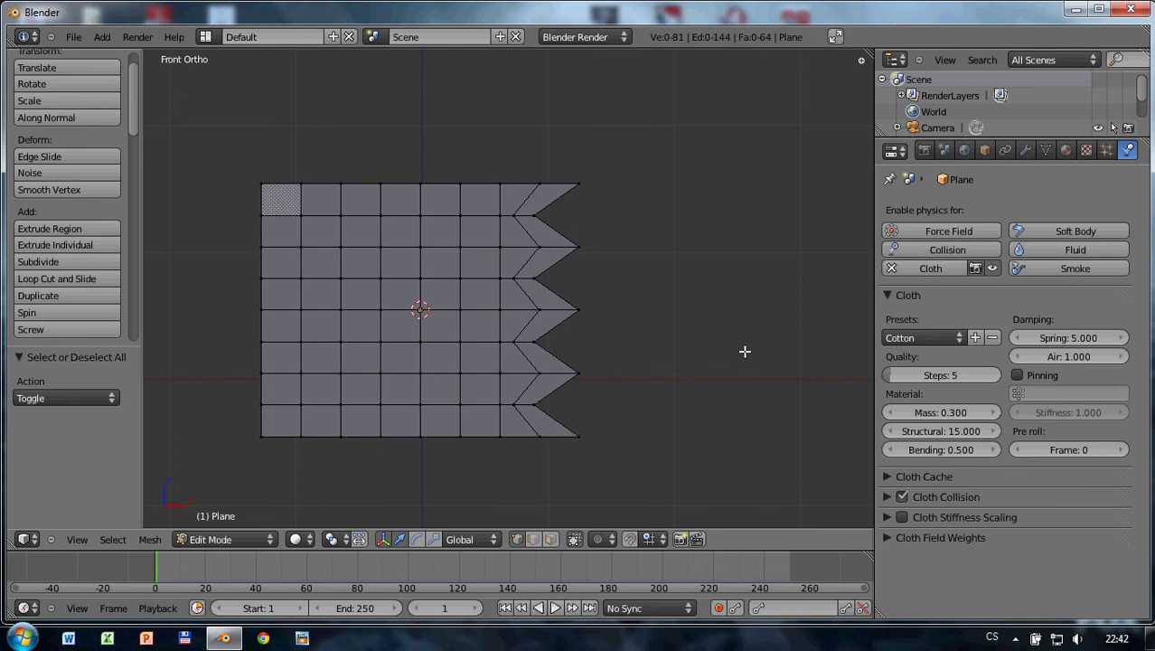
key(a)
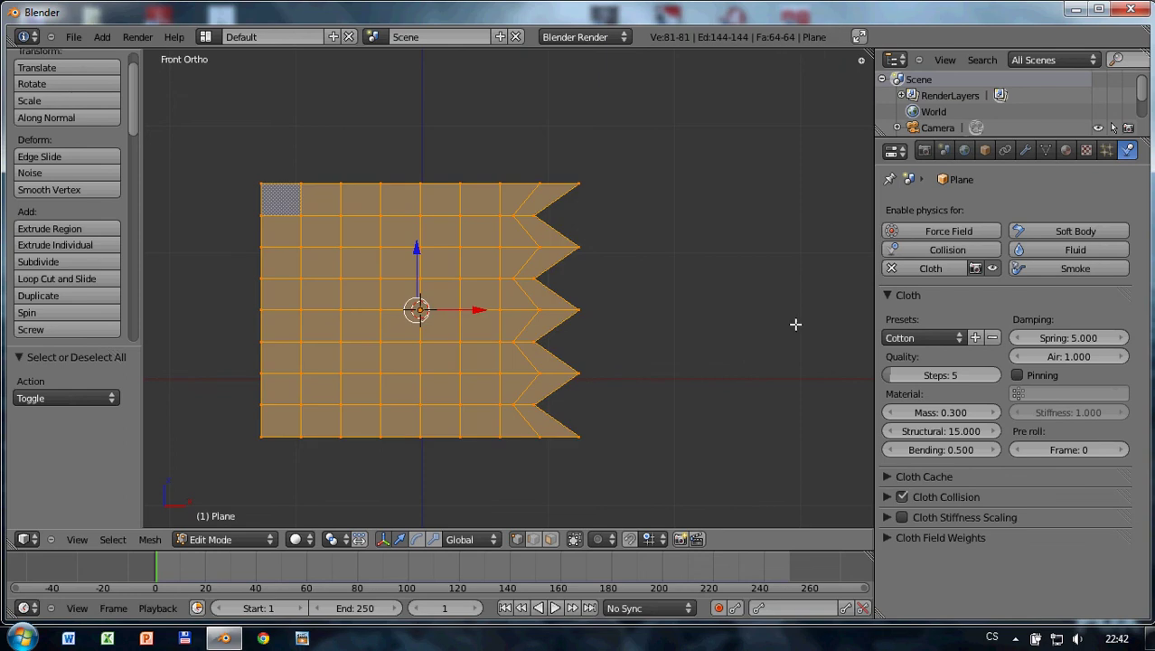
click(1044, 152)
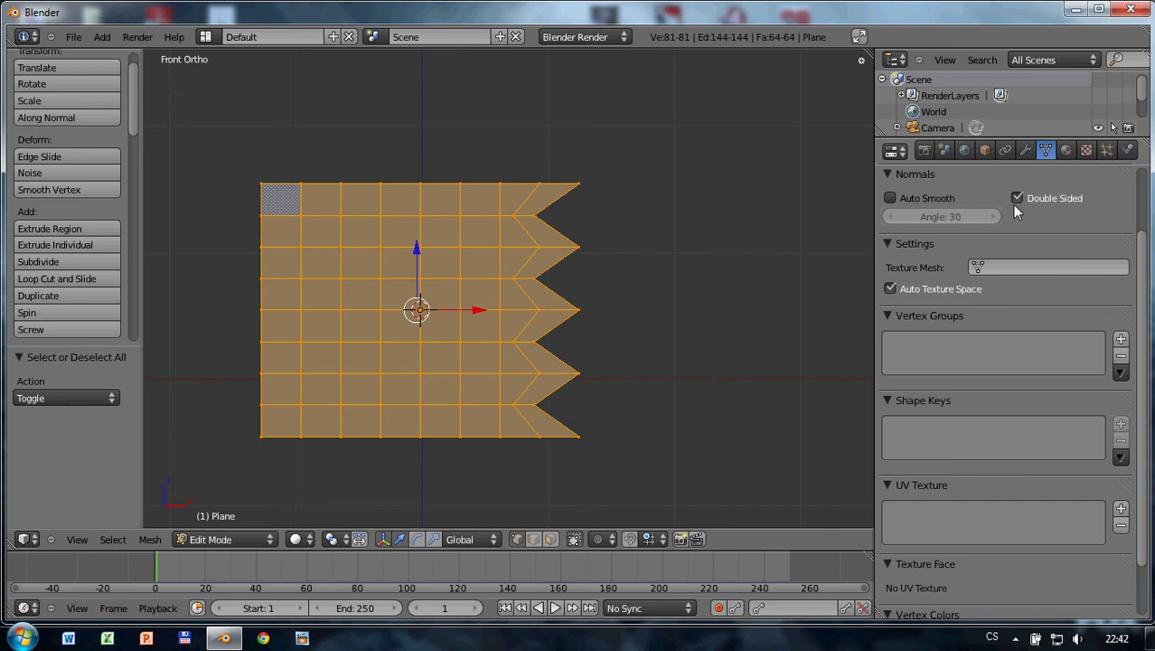
click(1120, 338)
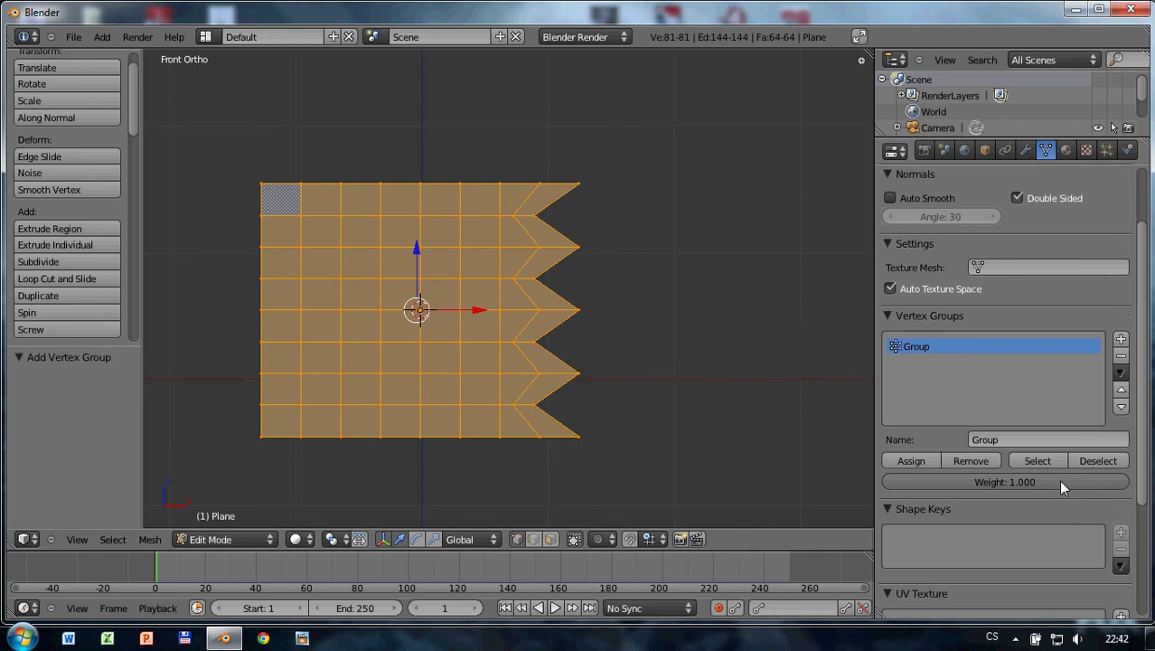
- Assign all vertices to Group with weight 0.000
drag(1056, 480, 785, 460)
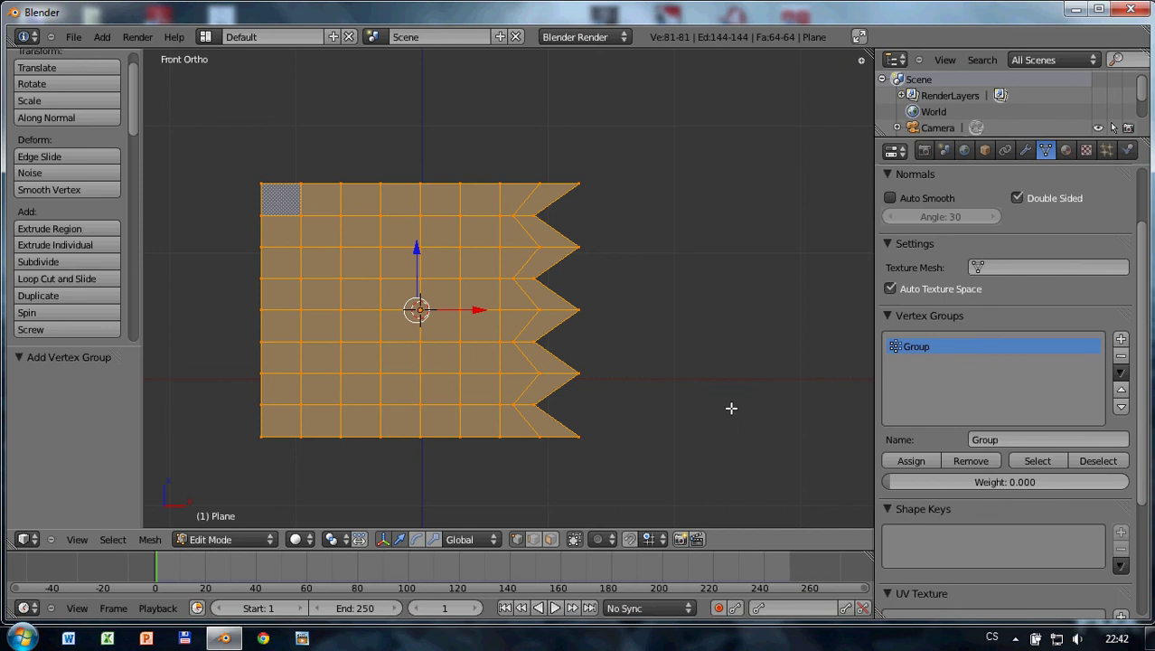
click(910, 460)
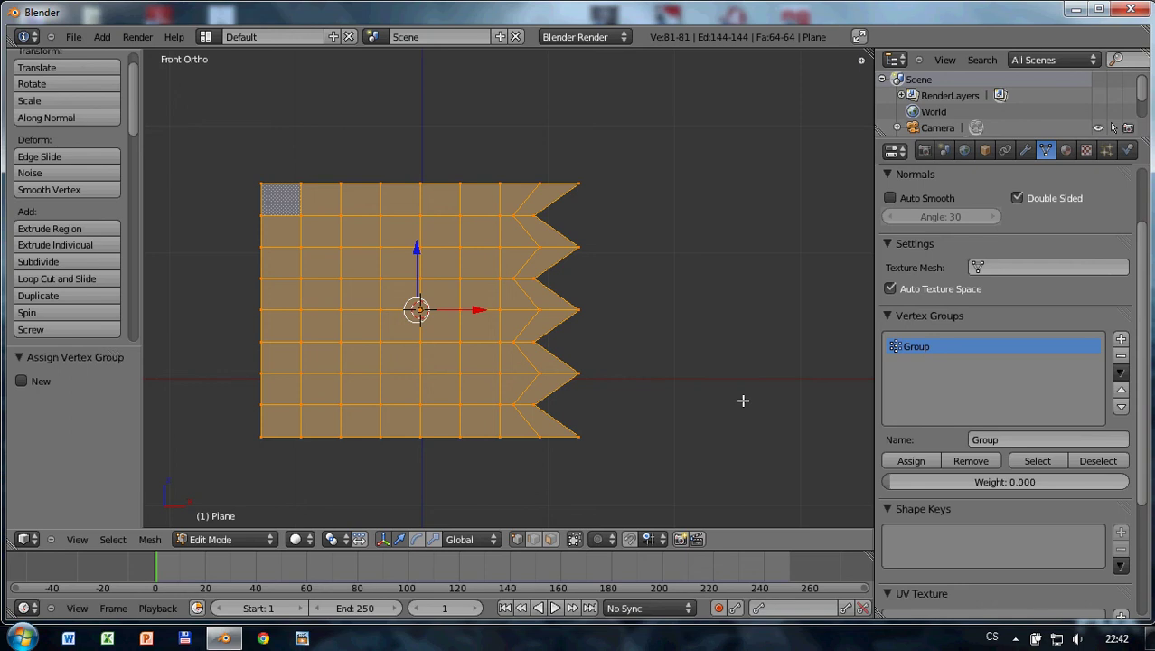
- Assign the nine left-edge vertices to Group at weight 1.000, then return to Object Mode
key(a)
key(c)
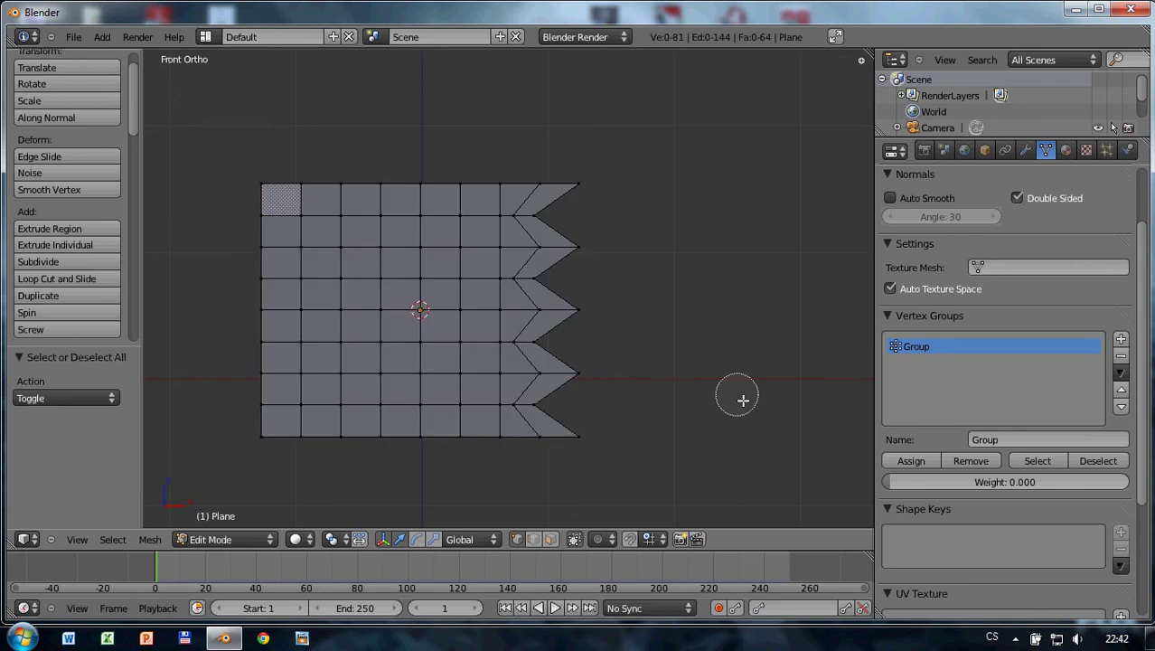
drag(258, 433, 274, 192)
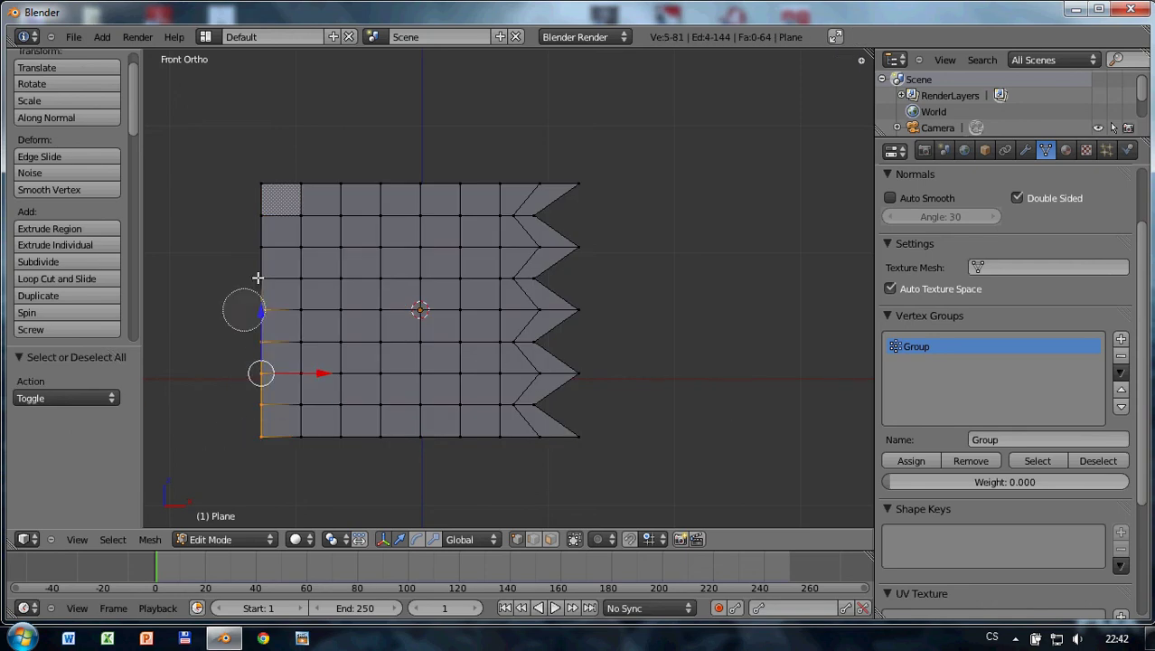
right_click(296, 161)
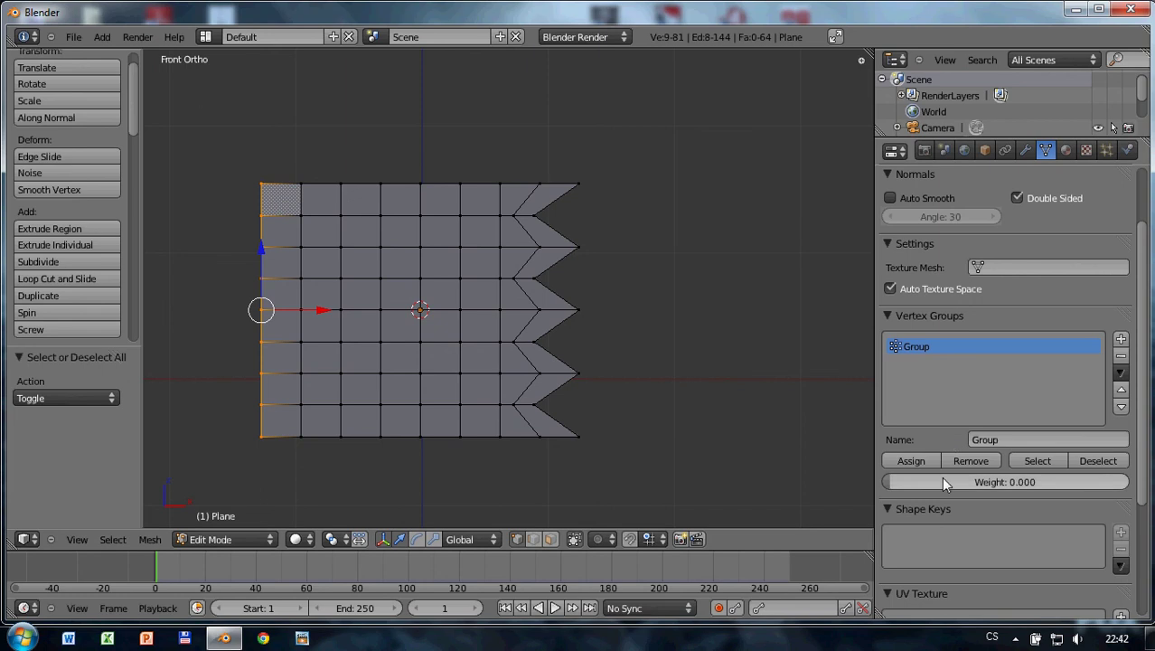
drag(901, 482, 1126, 482)
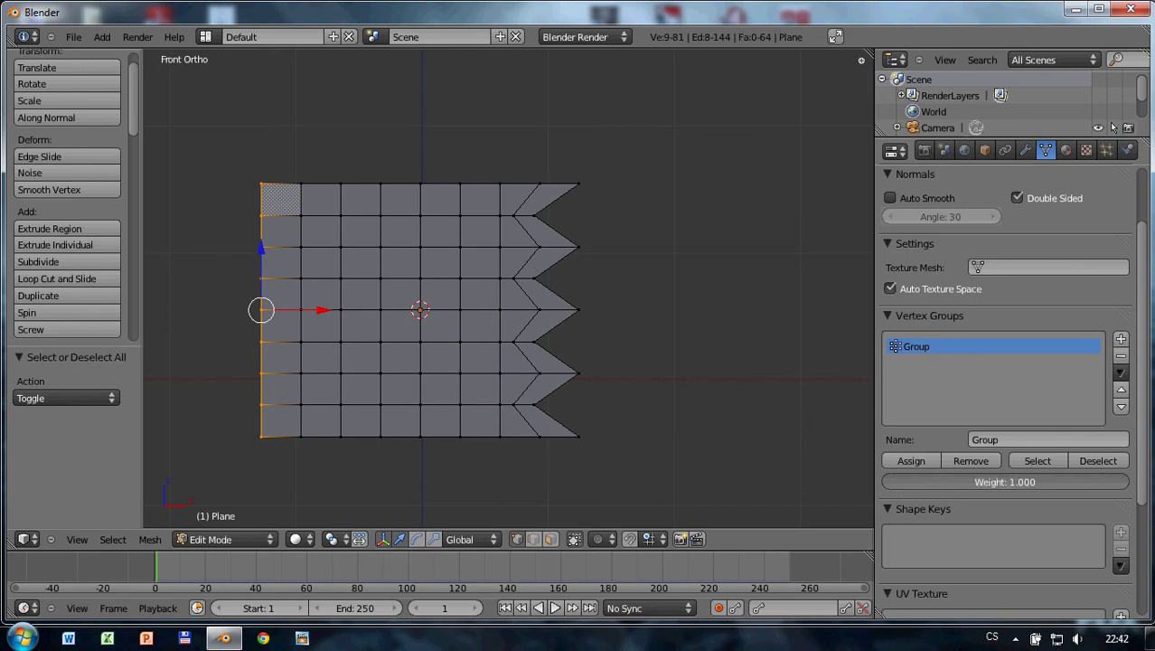
click(912, 458)
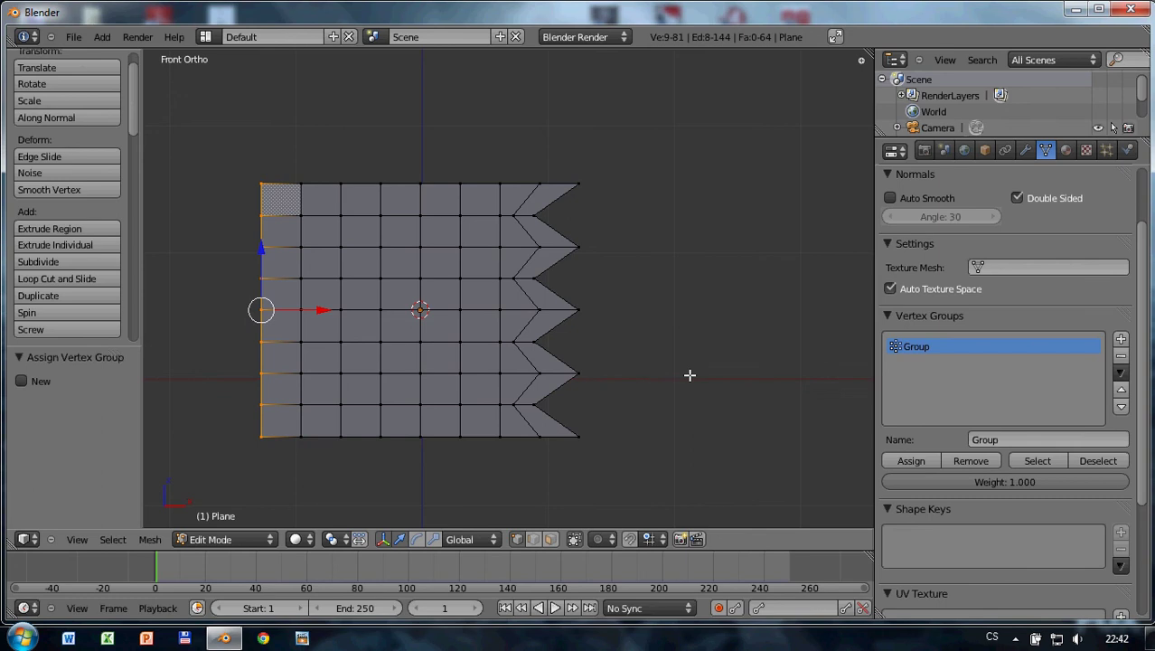
key(Tab)
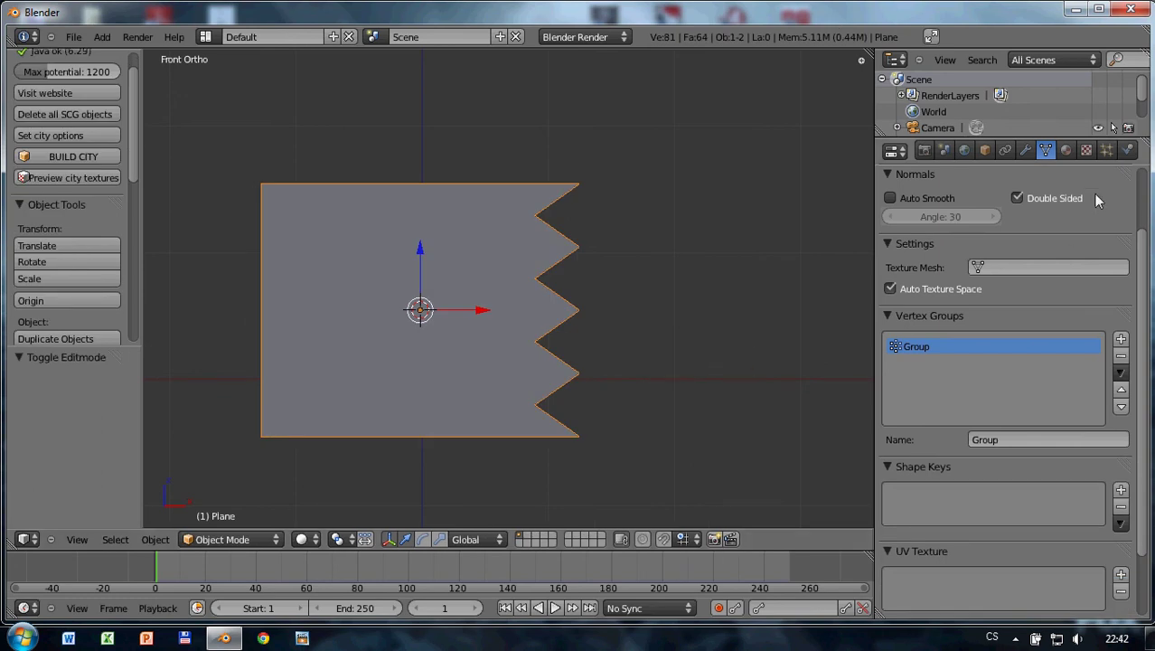
- Turn on cloth pinning with Group as the pin group, then view the flag at an angle
click(1128, 152)
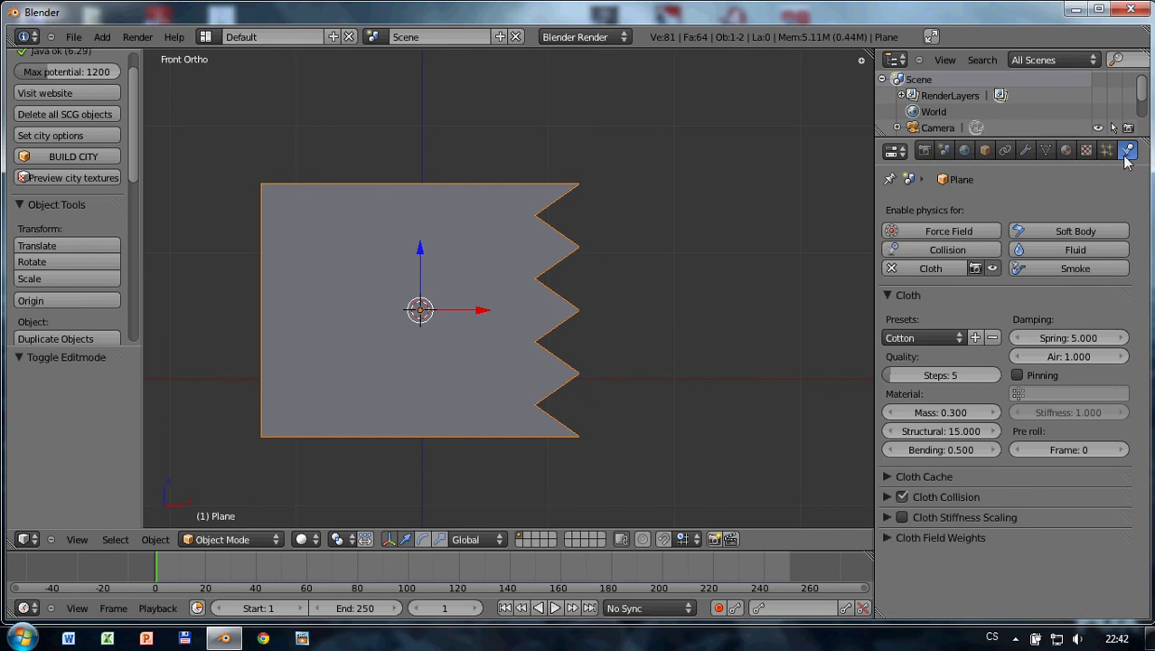
click(1018, 376)
click(1025, 394)
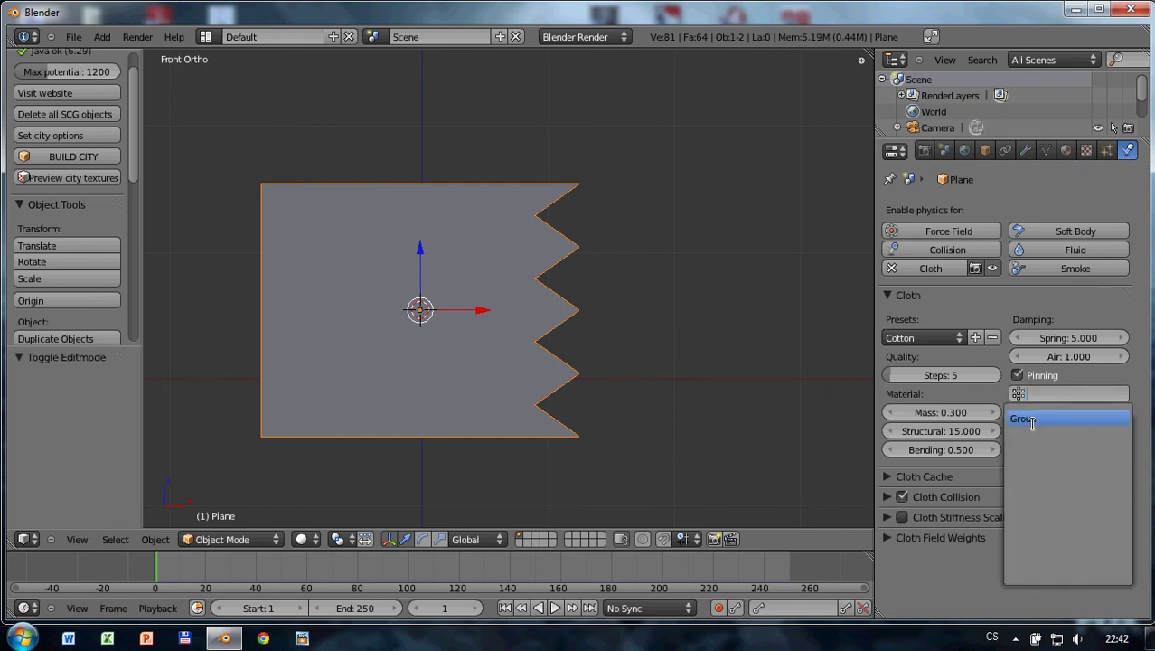
click(1032, 420)
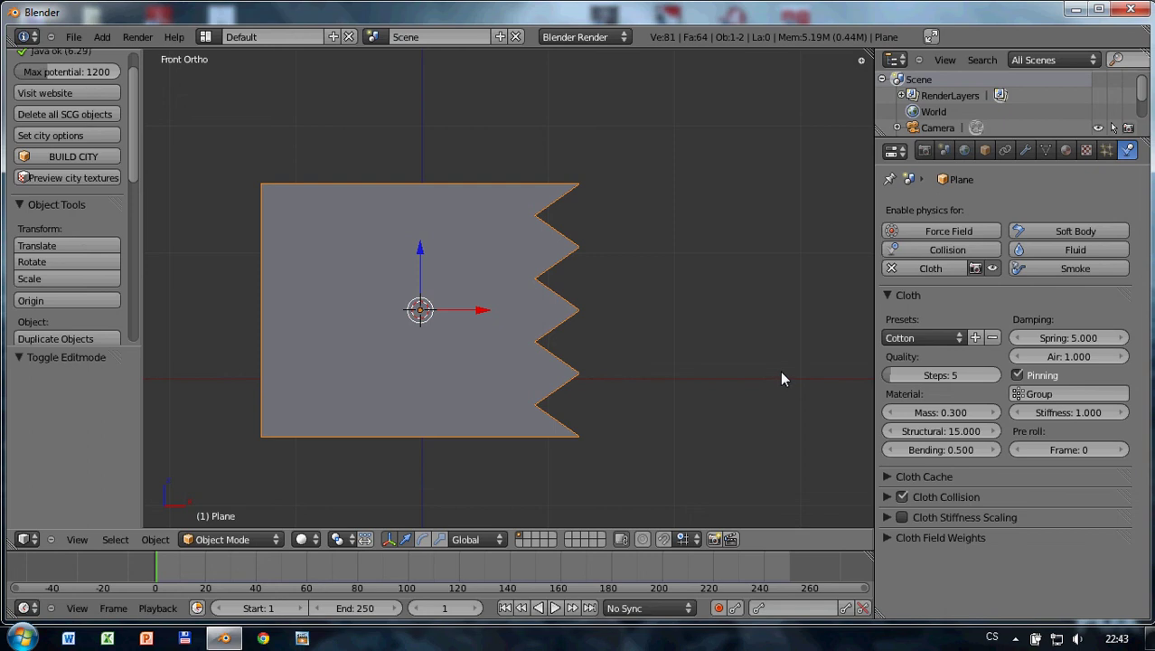
scroll(782, 377, down, 4)
mouse_move(479, 352)
middle_down()
mouse_move(396, 392)
mouse_move(405, 363)
mouse_move(513, 386)
mouse_move(506, 395)
middle_up()
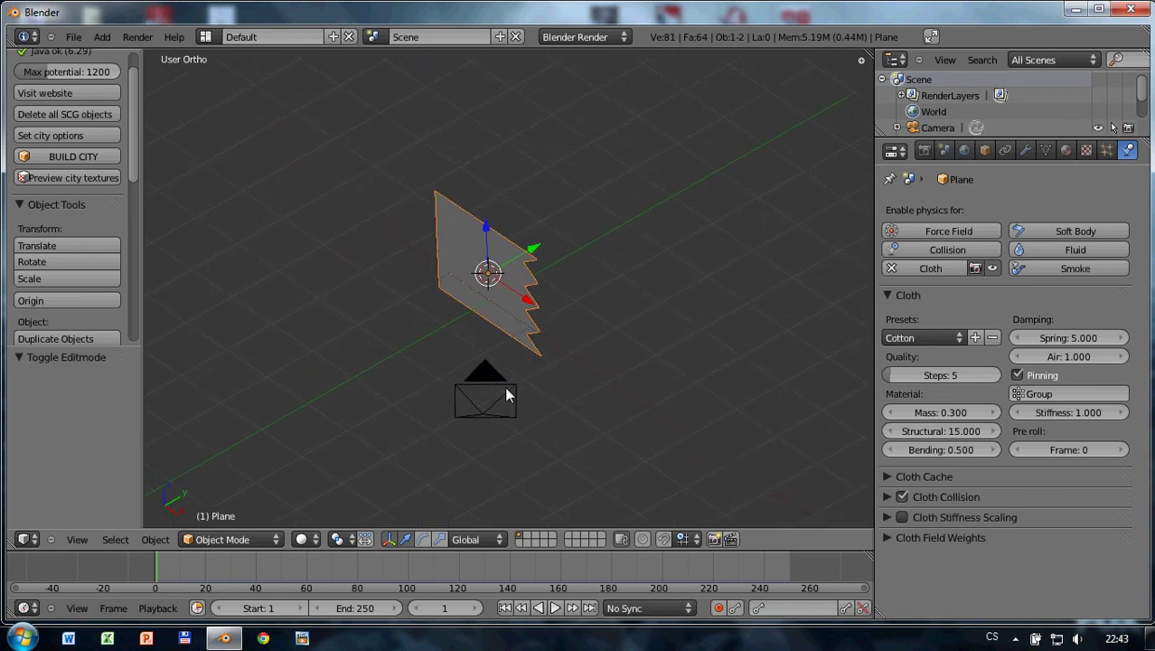
- Add an Empty object at a spot beside the flag
click(383, 355)
key(shift+a)
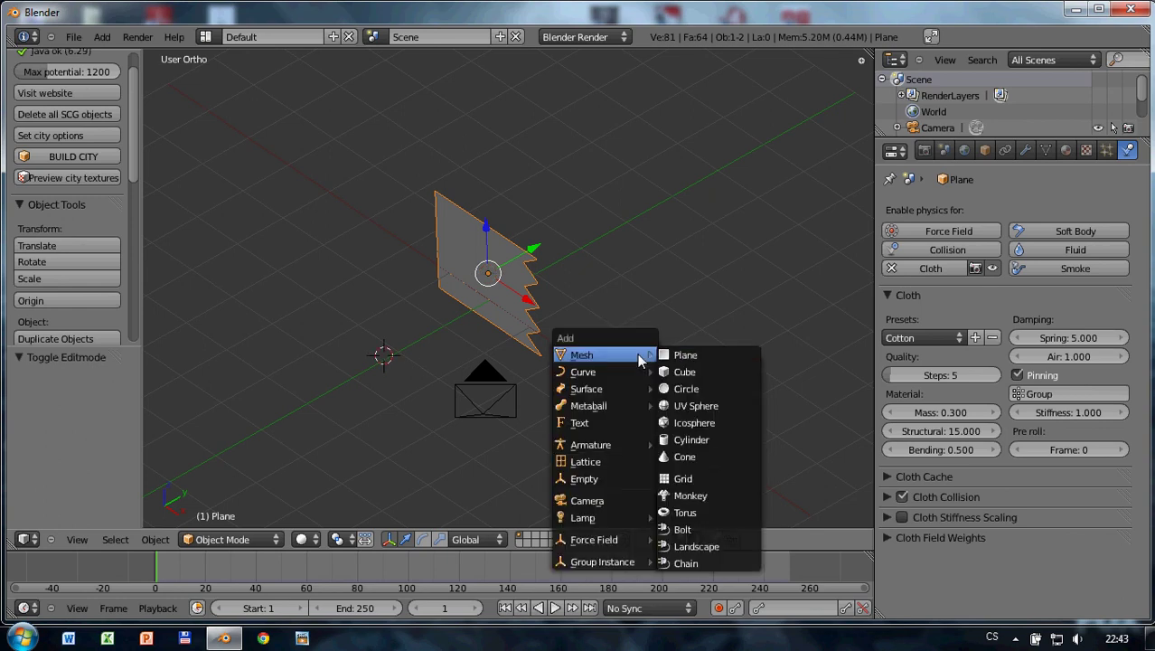
click(577, 476)
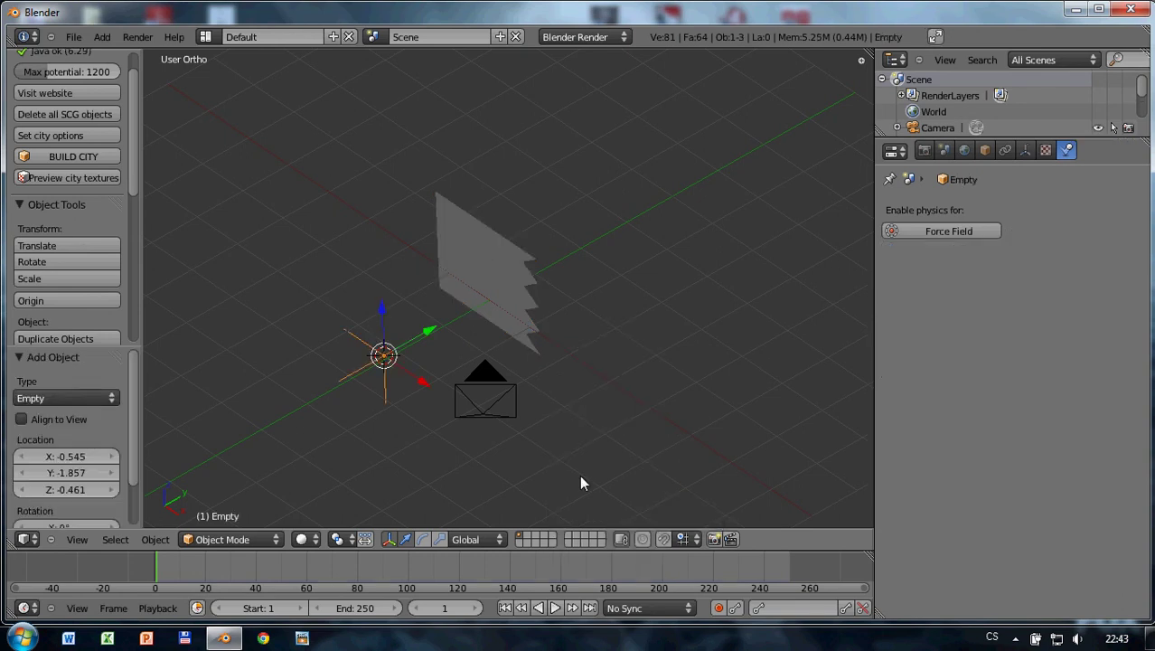
- Enable a force field on the Empty and set its type to Wind
click(936, 229)
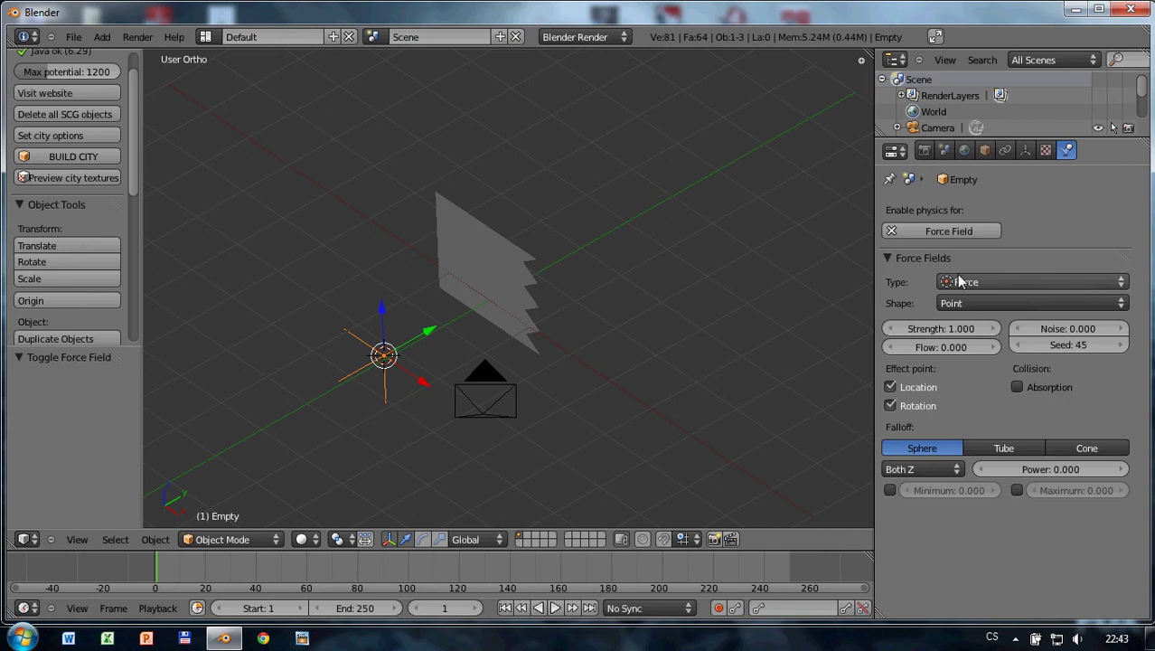
click(963, 283)
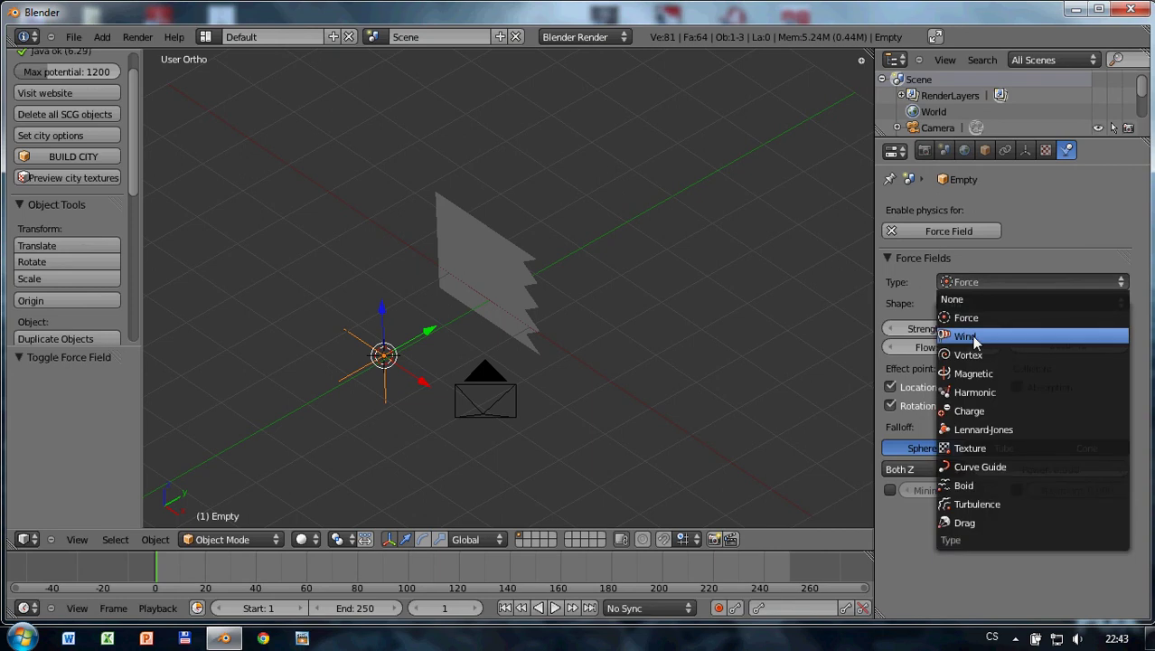
click(974, 340)
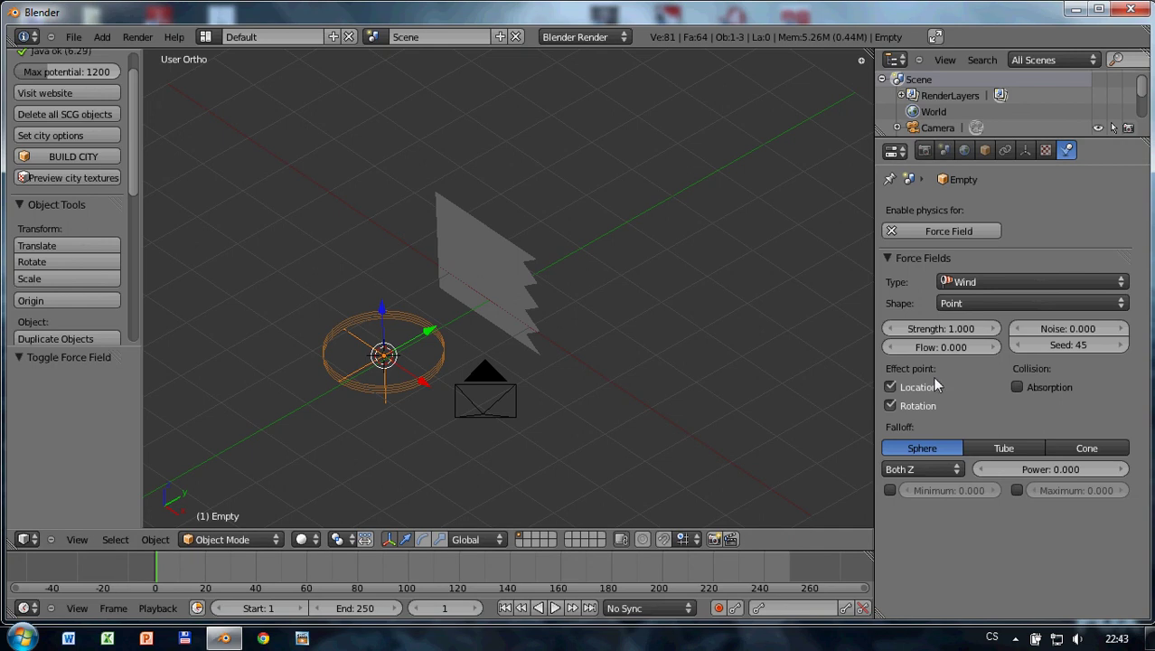
- Raise wind strength to 6.304 and tilt the Empty -70.4° around X
drag(921, 334, 954, 330)
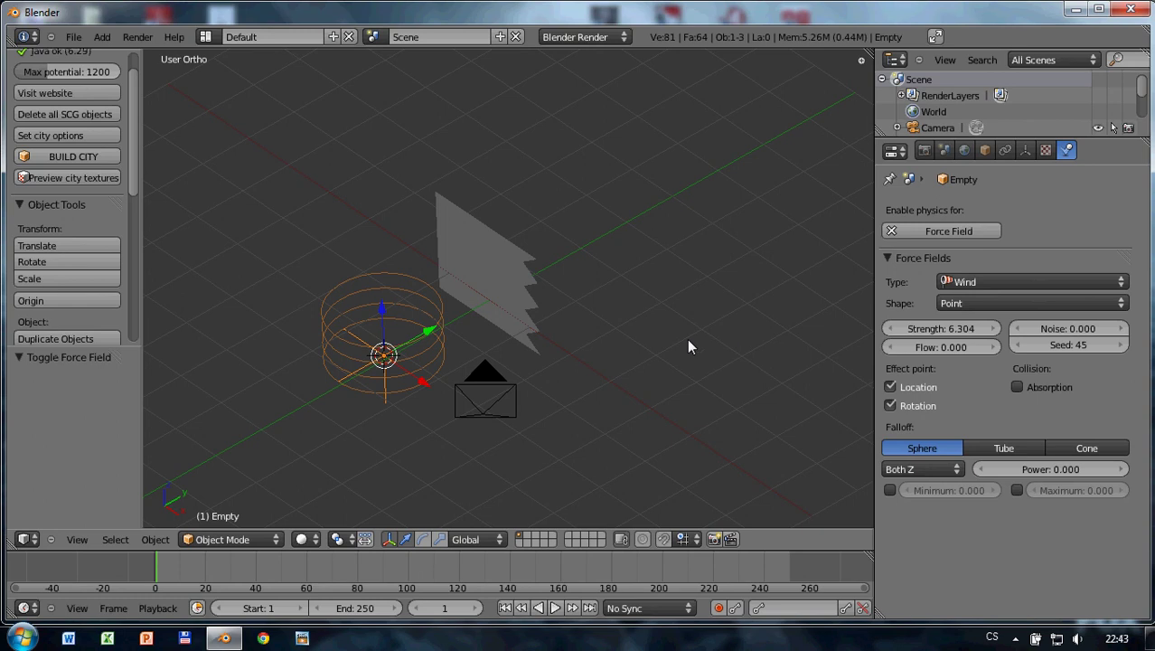
key(r)
key(x)
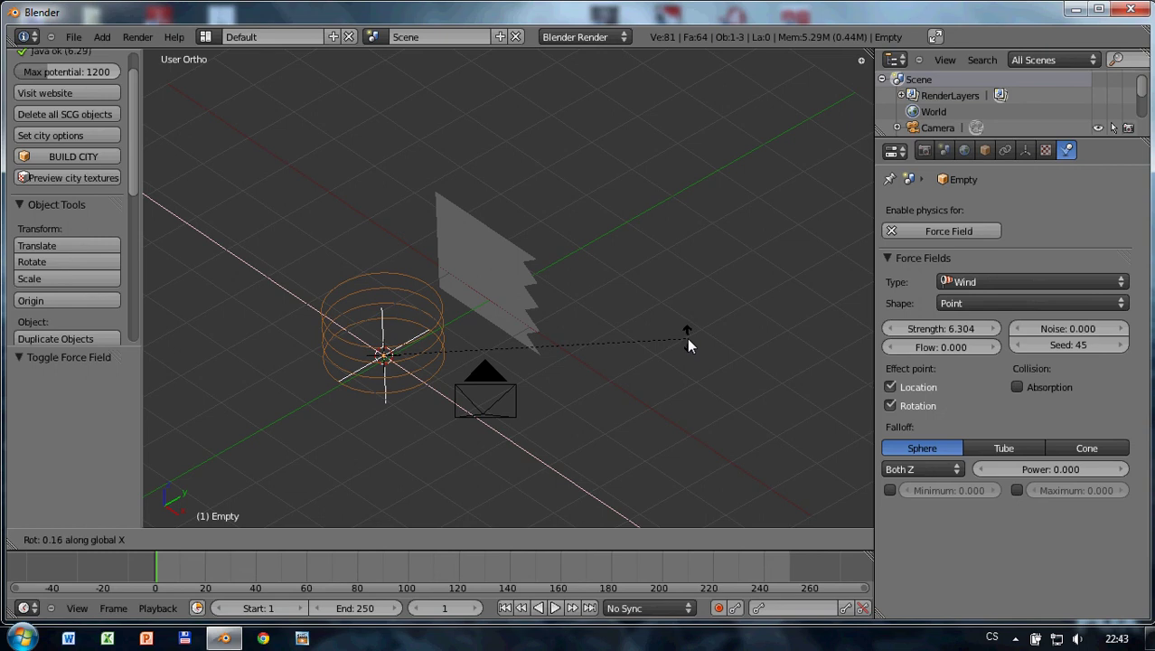
click(434, 477)
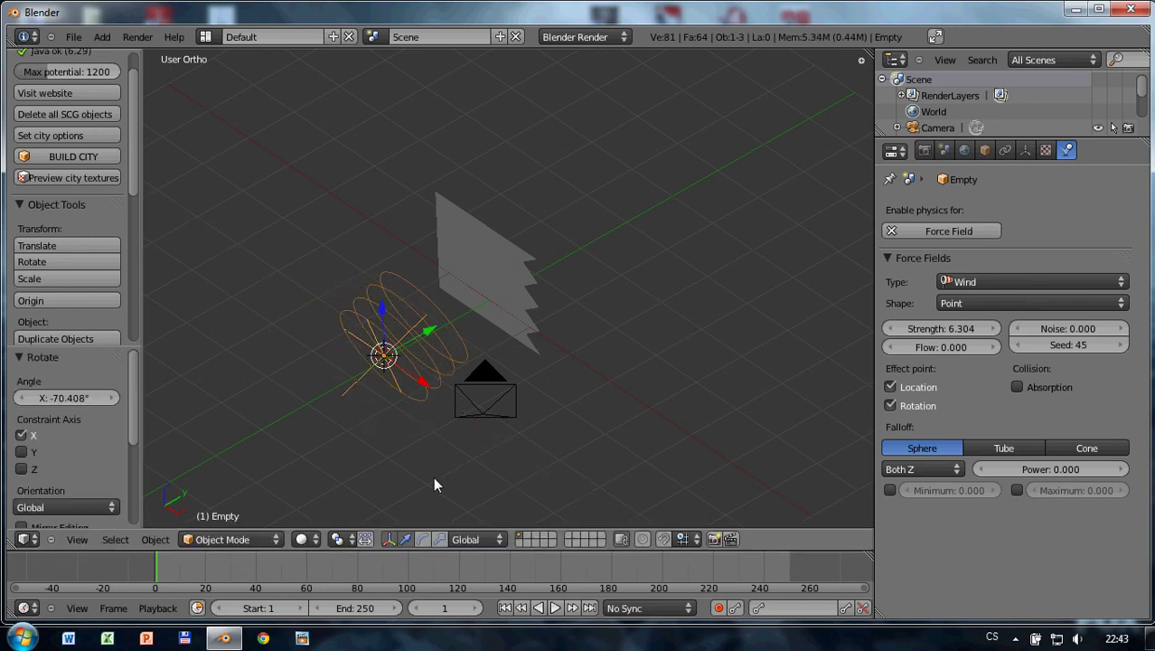
- Move the wind Empty -0.913 along Y toward the flag
key(g)
key(y)
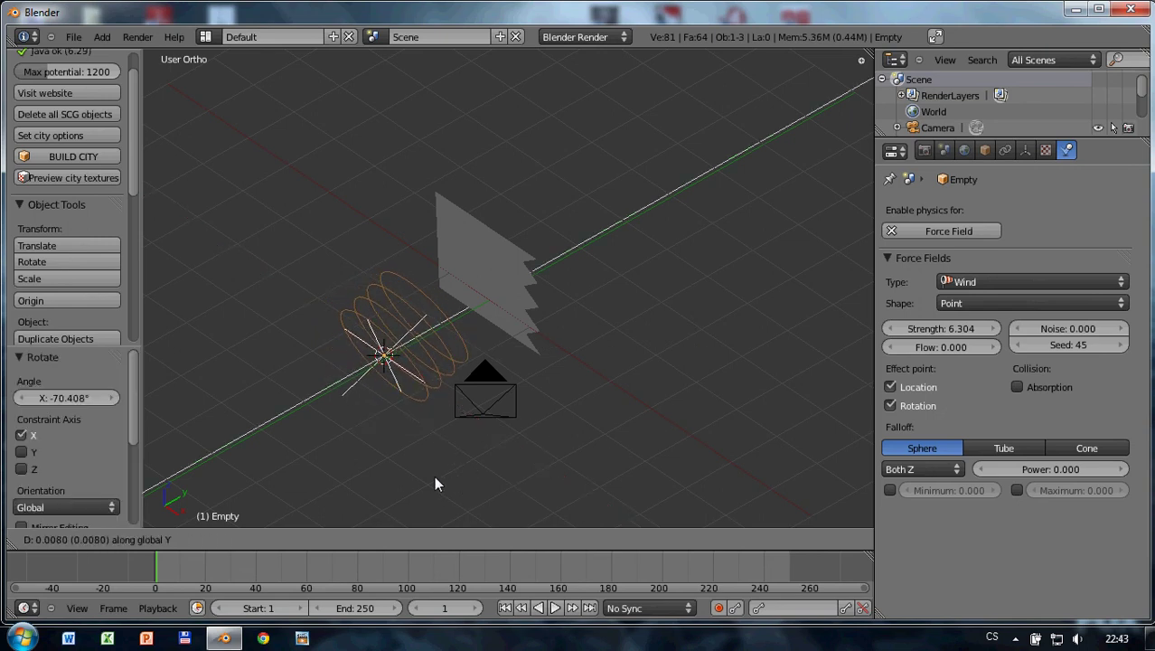
click(384, 492)
middle_drag(582, 409, 733, 388)
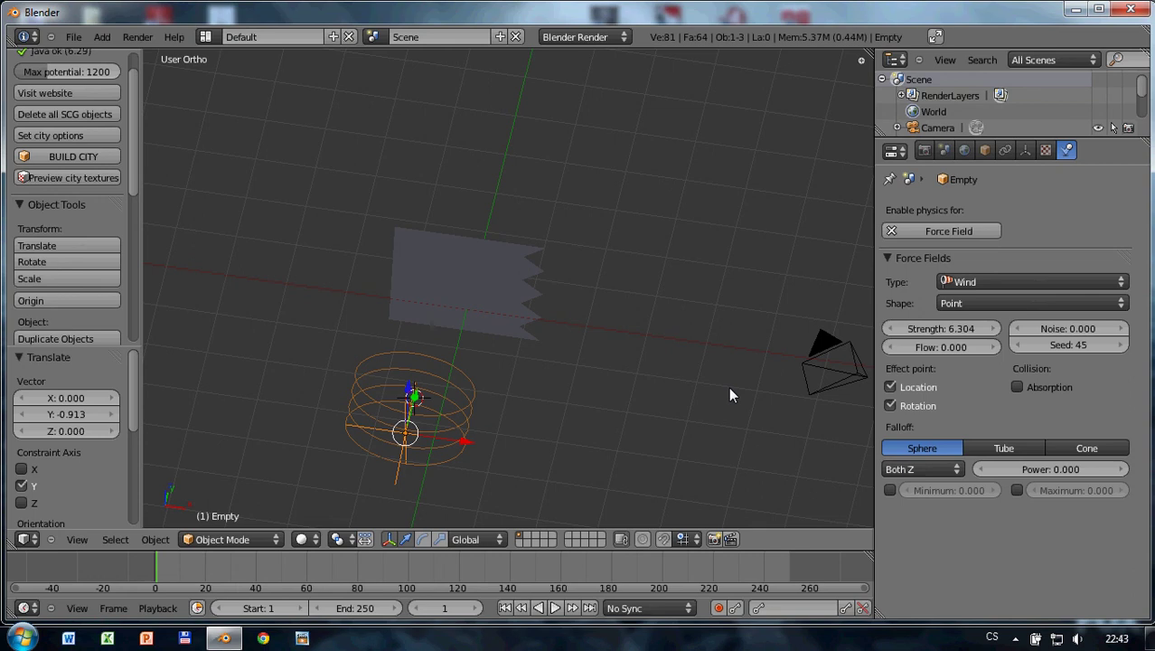
key(alt+a)
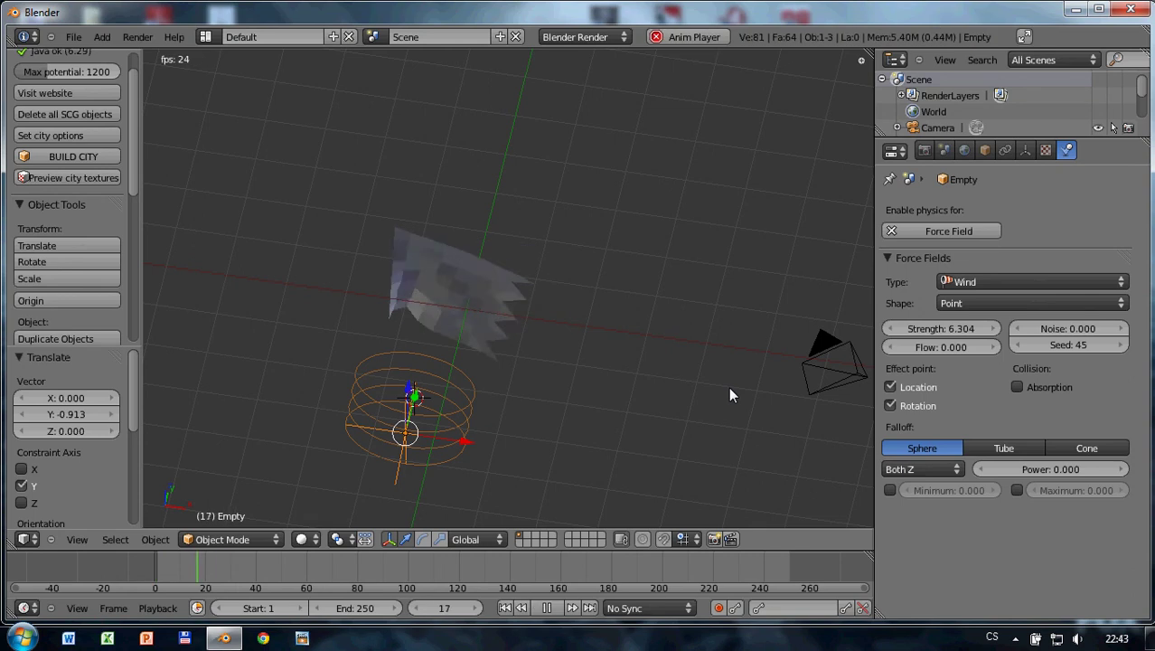
mouse_move(661, 379)
middle_down()
mouse_move(567, 366)
mouse_move(646, 346)
mouse_move(632, 354)
middle_up()
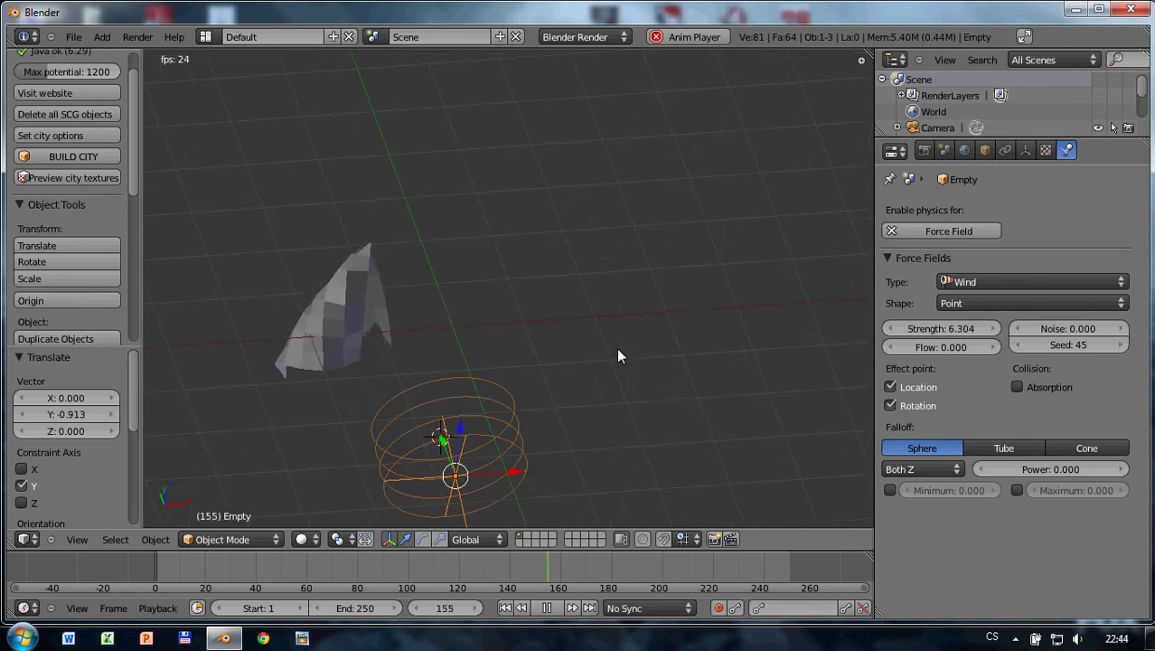
middle_drag(562, 369, 485, 383)
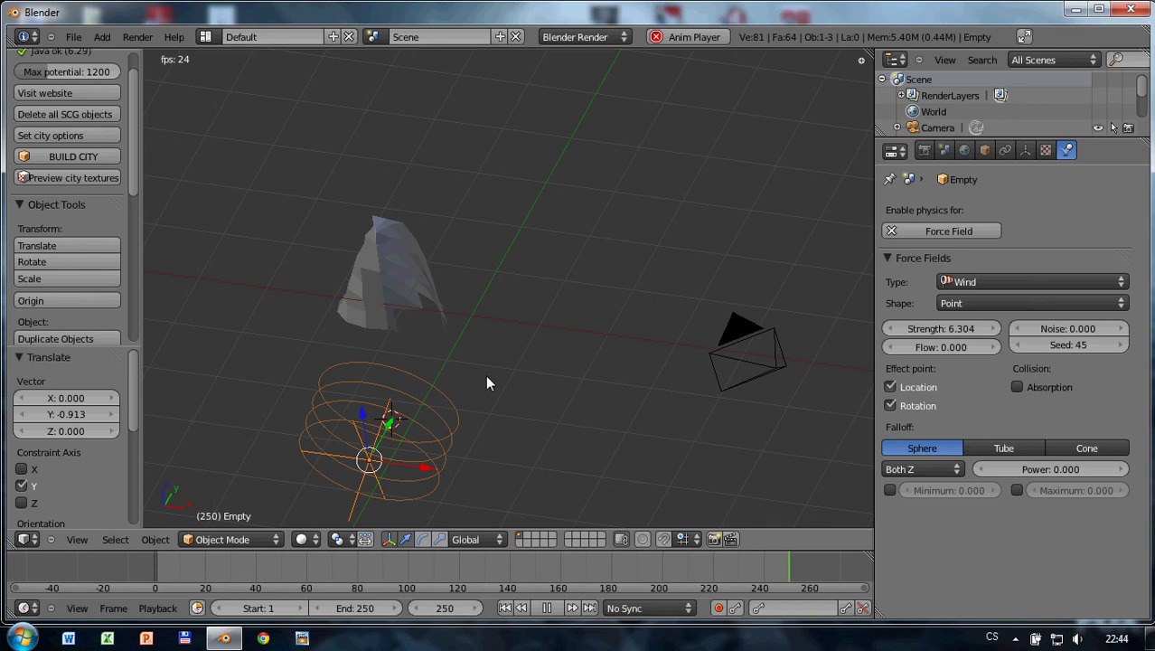
key(Escape)
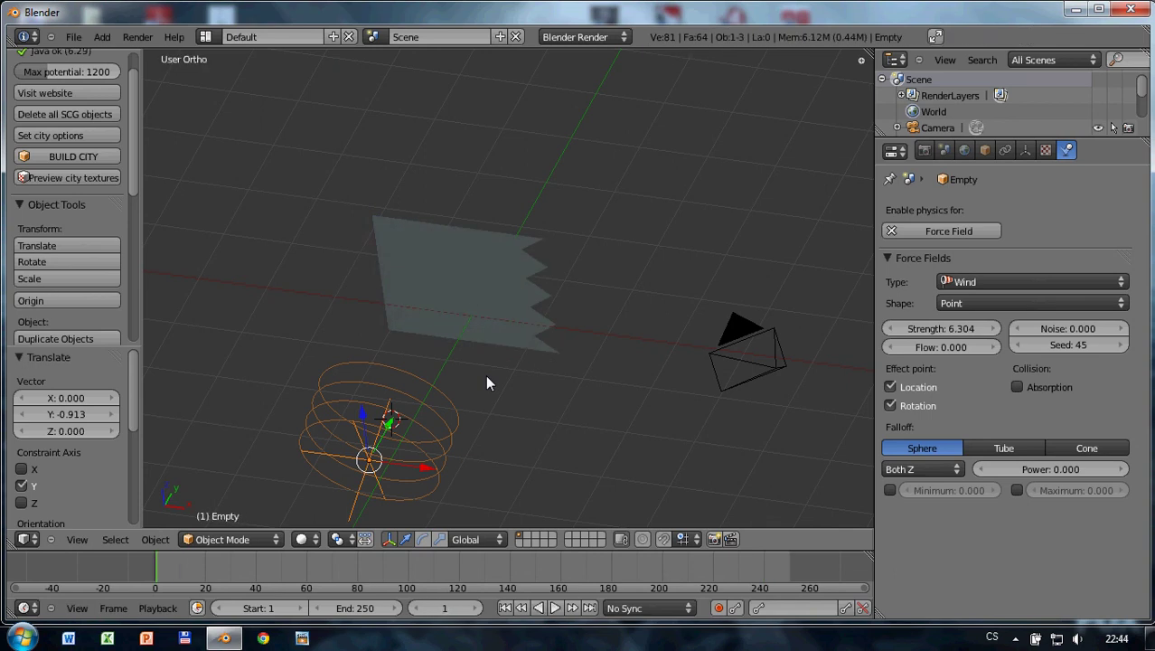
- Select the zigzag flag plane and apply Smooth shading from the tool shelf
right_click(497, 286)
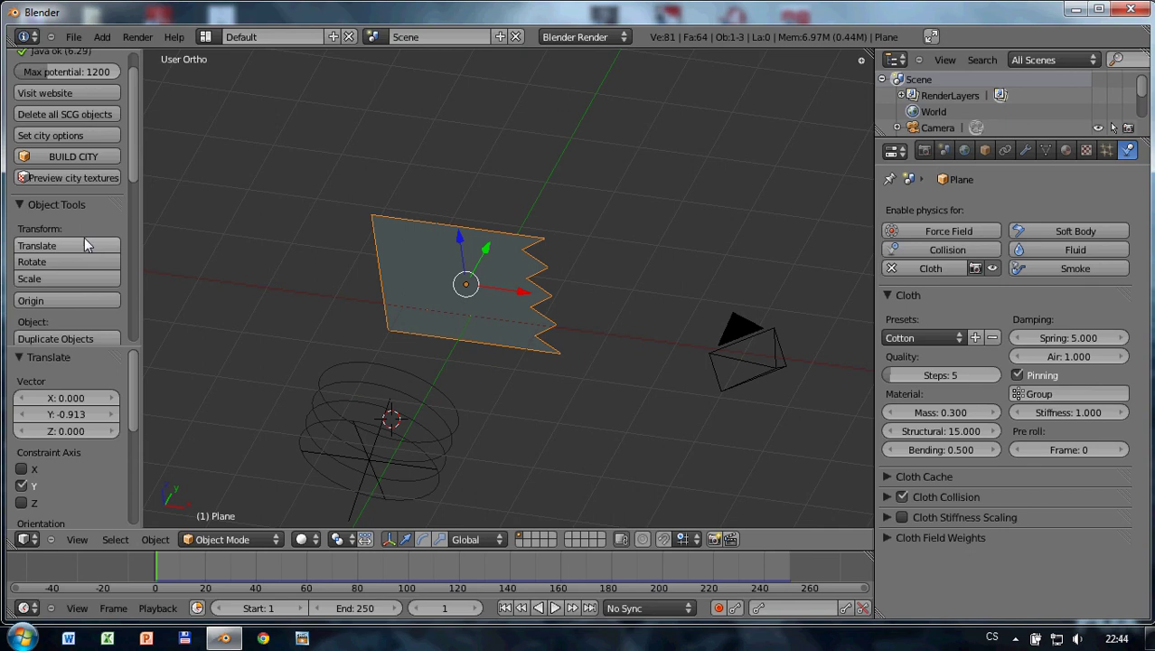
scroll(83, 236, down, 3)
scroll(83, 237, down, 2)
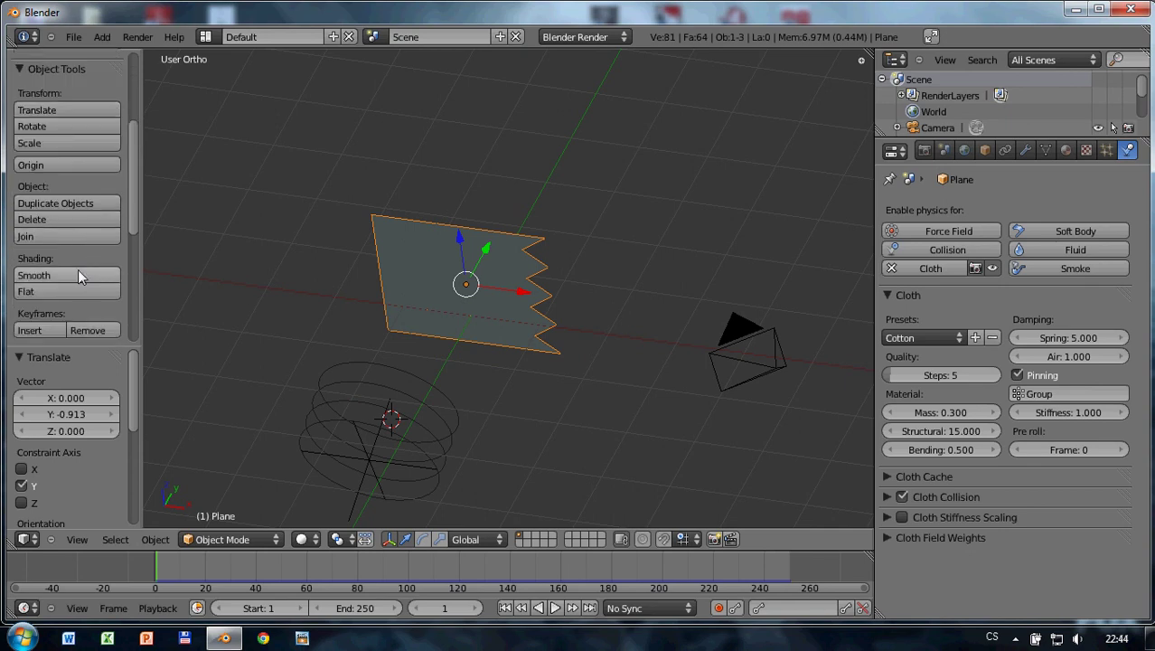
click(78, 274)
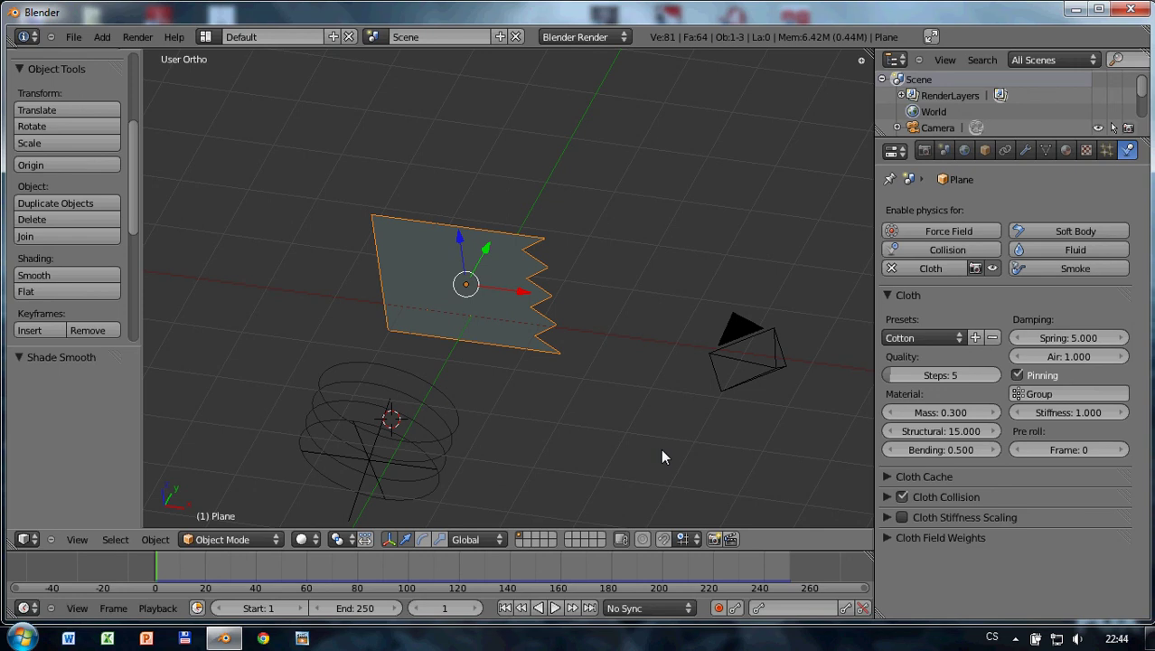
- Play the cloth animation to frame 181, orbiting around the billowing flag
key(alt+a)
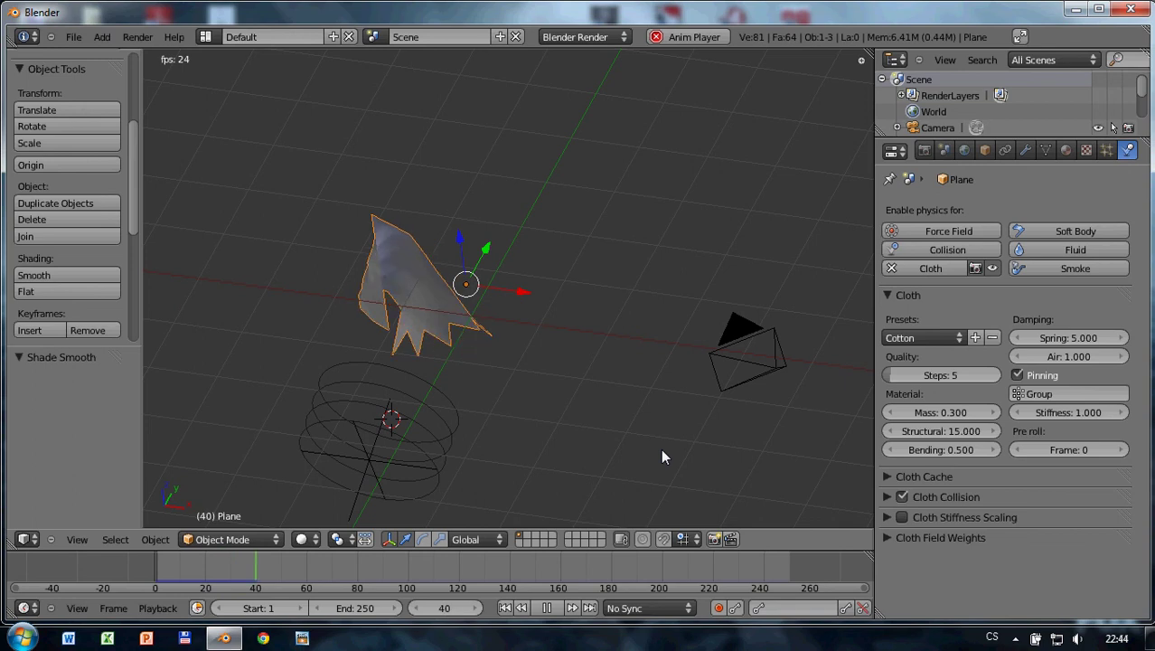
middle_drag(531, 450, 586, 440)
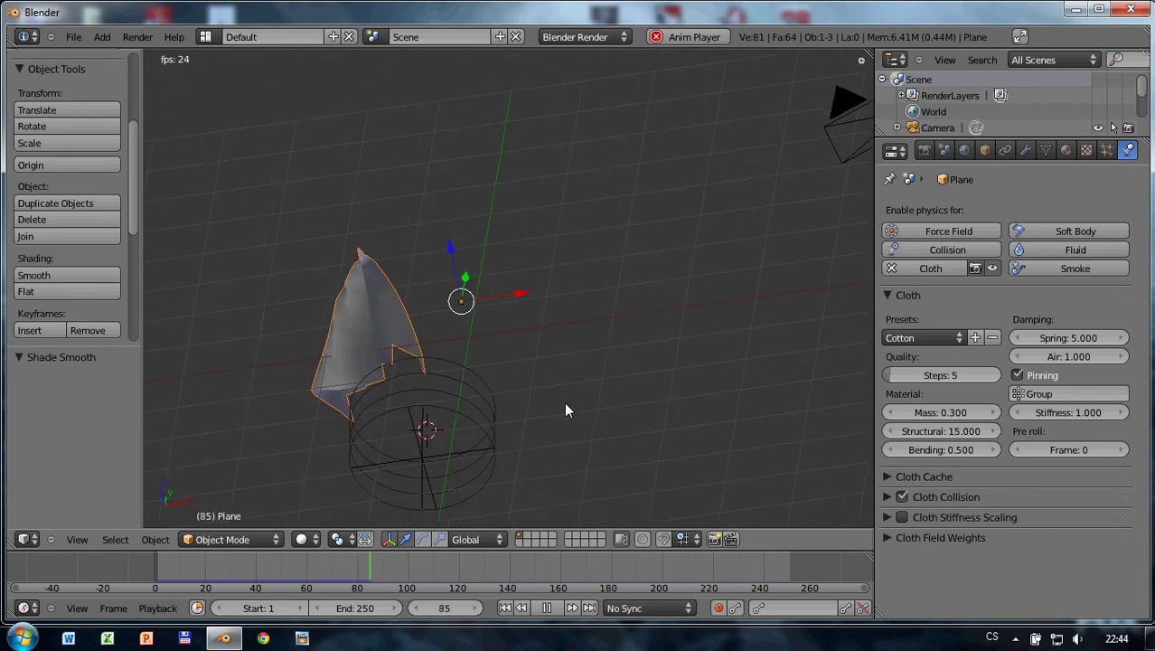
mouse_move(544, 387)
middle_down()
mouse_move(486, 399)
mouse_move(554, 384)
middle_up()
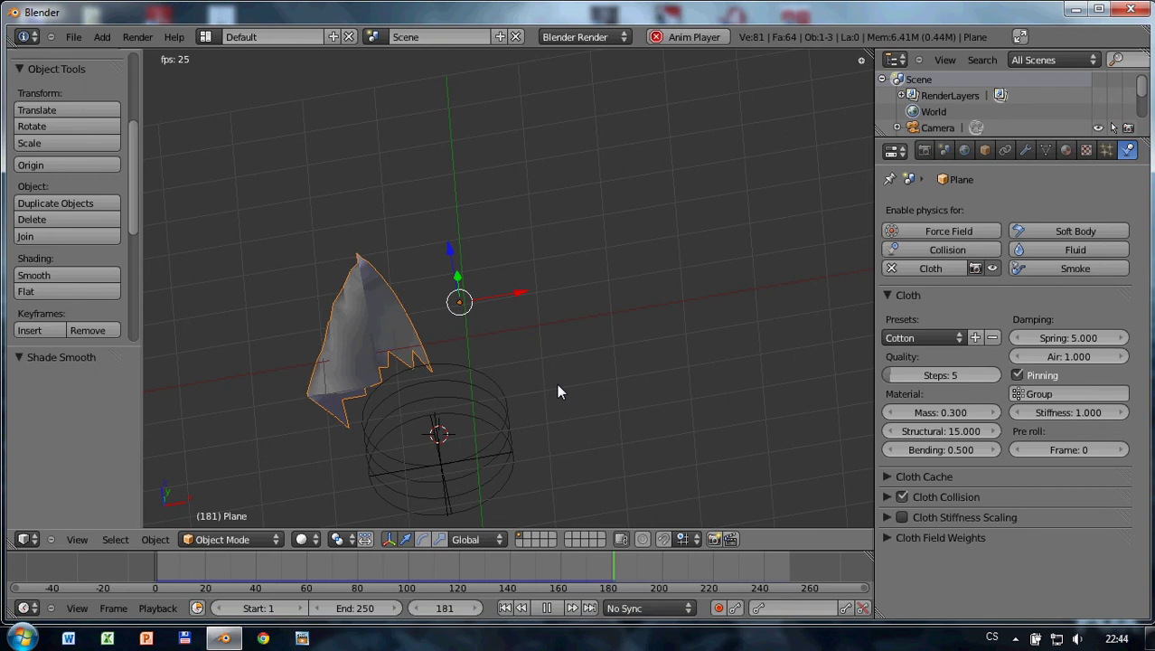